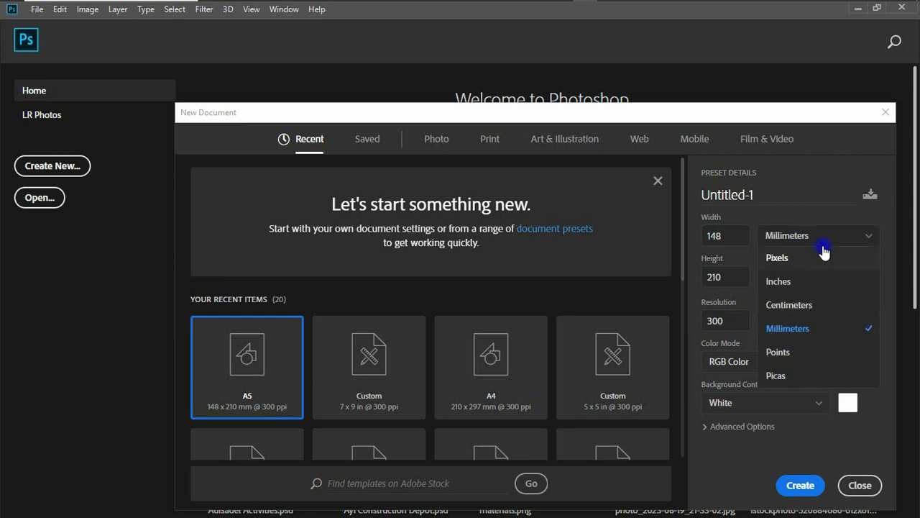
Set the new document to 25 × 75 inches at 100 ppi resolution.
{"action": "left_click", "coordinate": [783, 281]}
{"action": "type", "text": "25"}
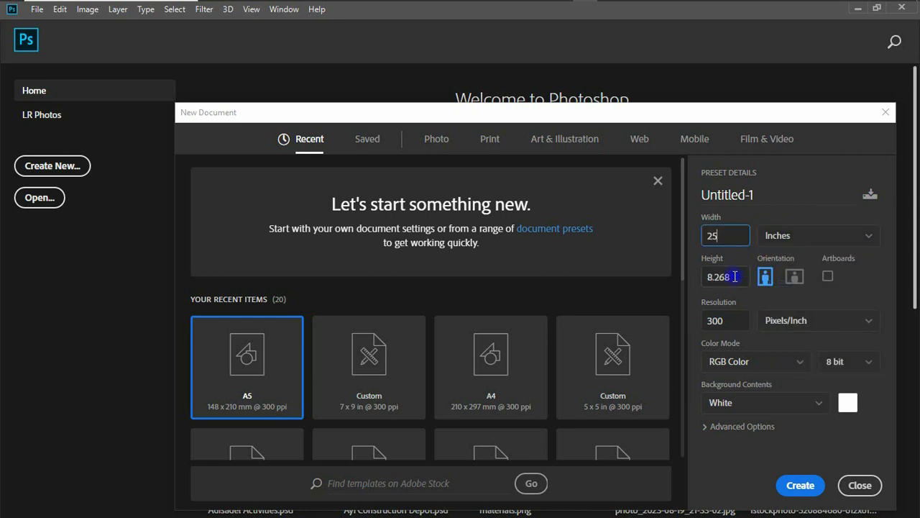
{"action": "left_click_drag", "start_coordinate": [738, 277], "coordinate": [707, 278]}
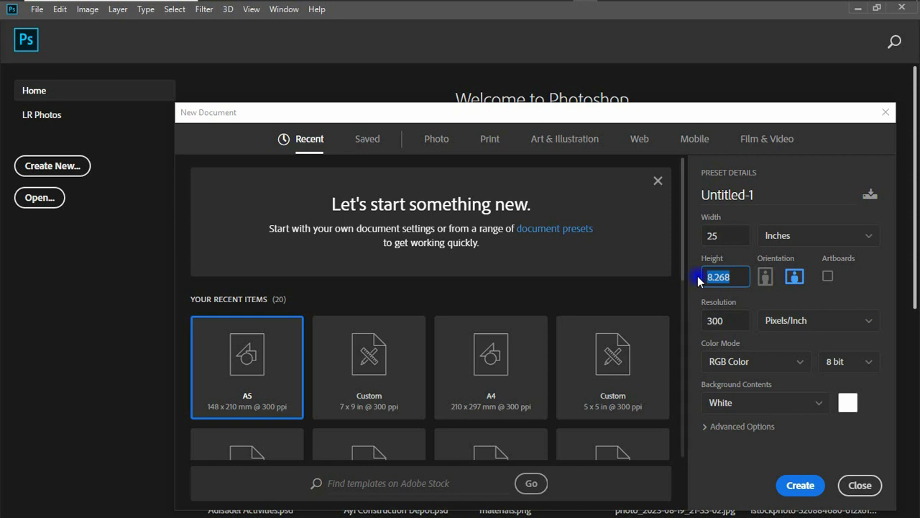
{"action": "type", "text": "75"}
{"action": "key", "text": "Tab"}
{"action": "type", "text": "100"}
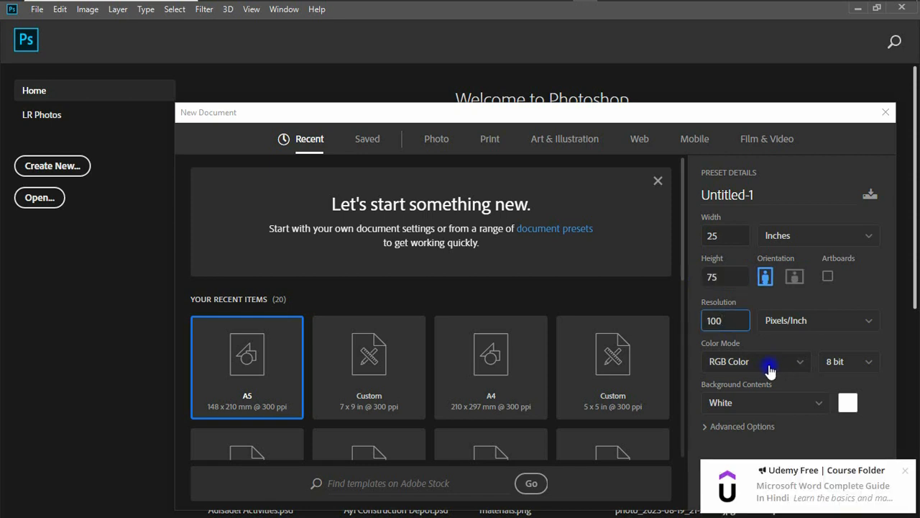
Keep RGB Color mode and rename the document from Untitled-1 to 'Regibek'.
{"action": "left_click", "coordinate": [783, 369]}
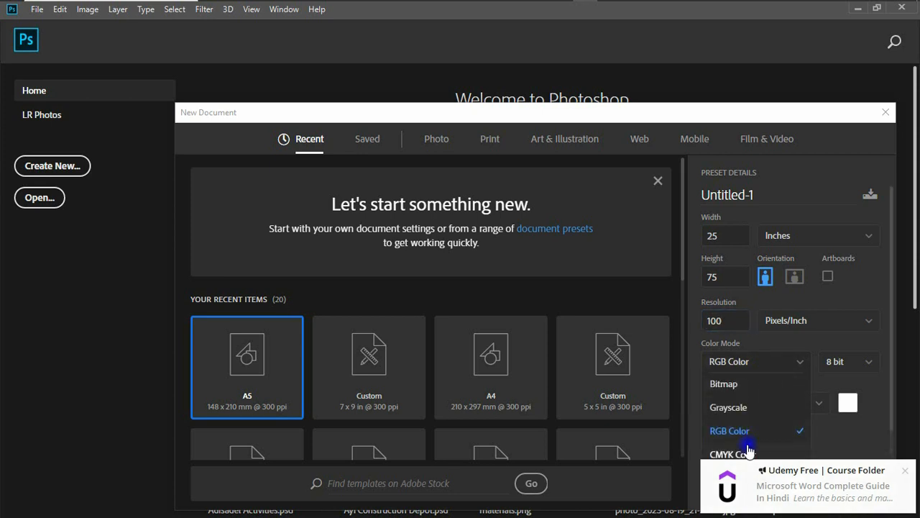
{"action": "left_click", "coordinate": [800, 363]}
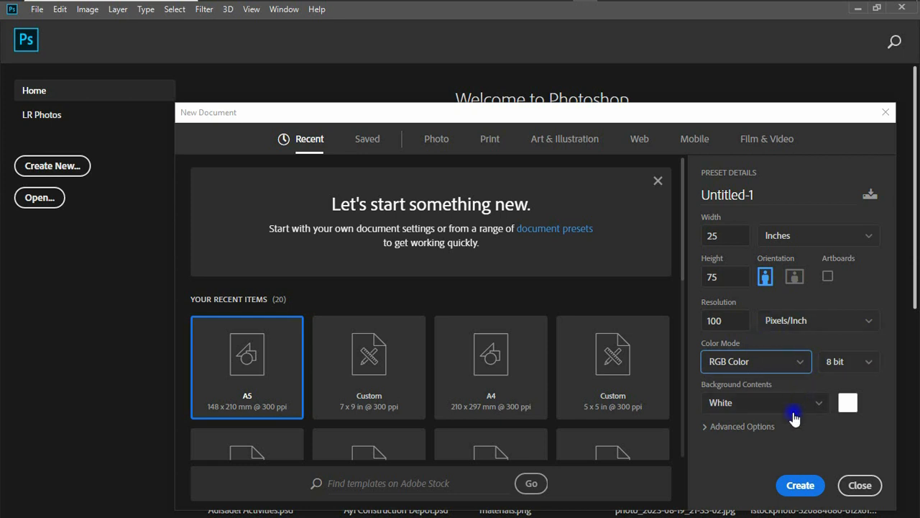
{"action": "left_click", "coordinate": [757, 199]}
{"action": "left_click_drag", "start_coordinate": [757, 199], "coordinate": [692, 196]}
{"action": "type", "text": "Regibek"}
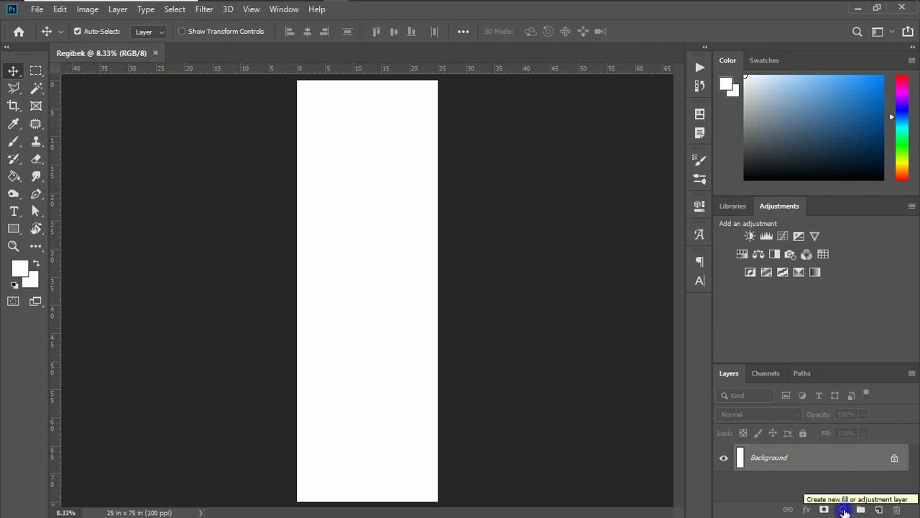
Add a Gradient Fill layer with a pink gradient, reversed to run top to bottom.
{"action": "left_click", "coordinate": [845, 510]}
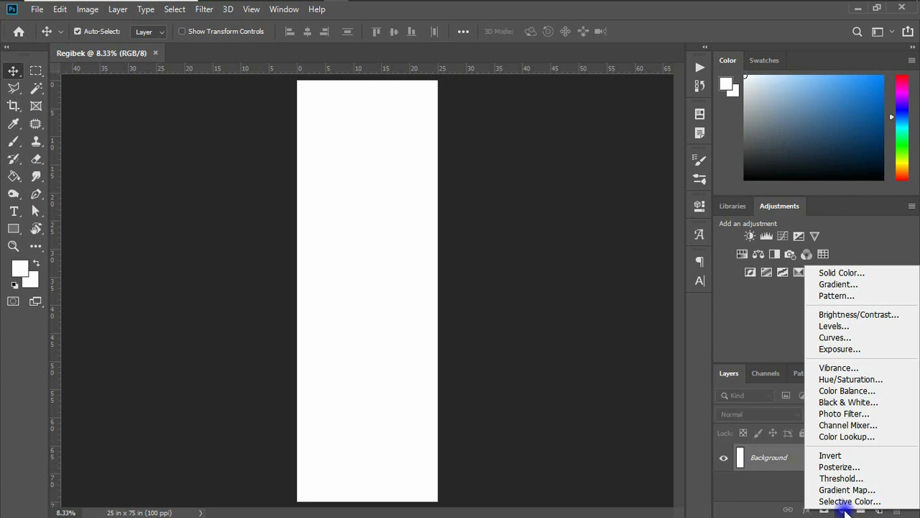
{"action": "left_click", "coordinate": [851, 285]}
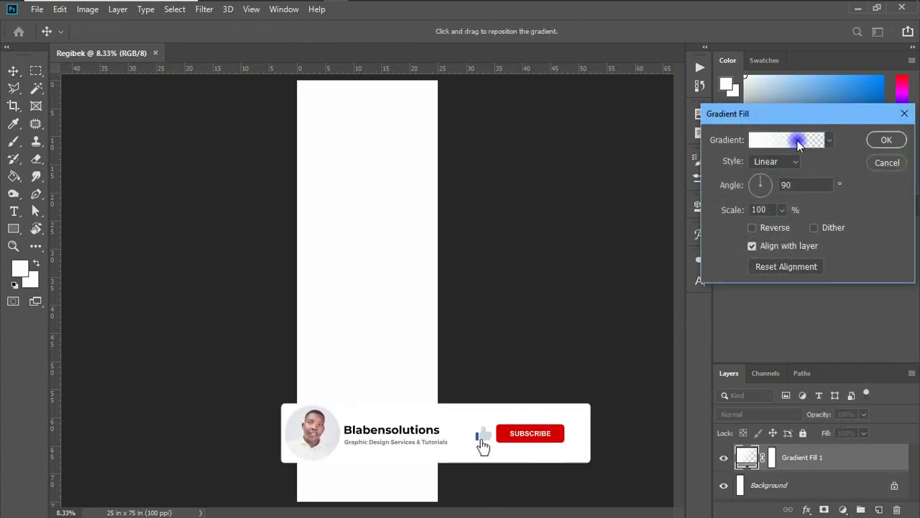
{"action": "left_click", "coordinate": [799, 142]}
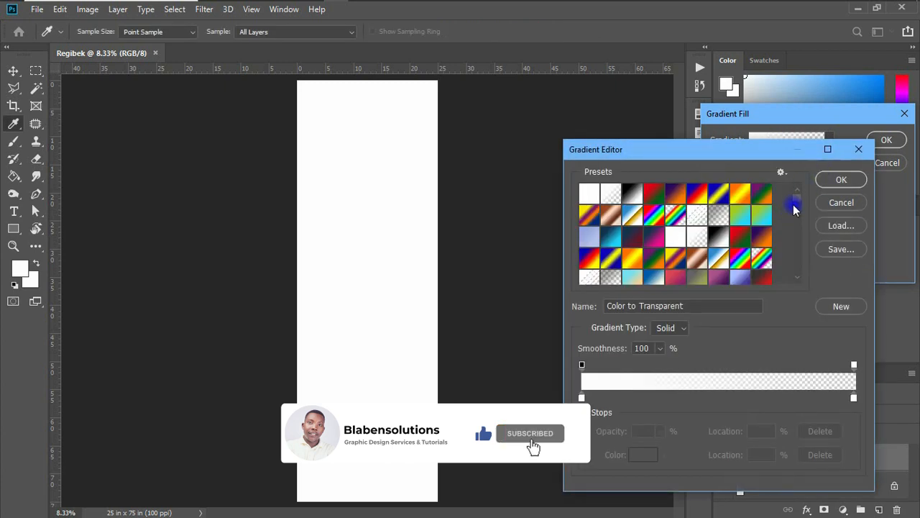
{"action": "left_click_drag", "start_coordinate": [795, 207], "coordinate": [800, 268]}
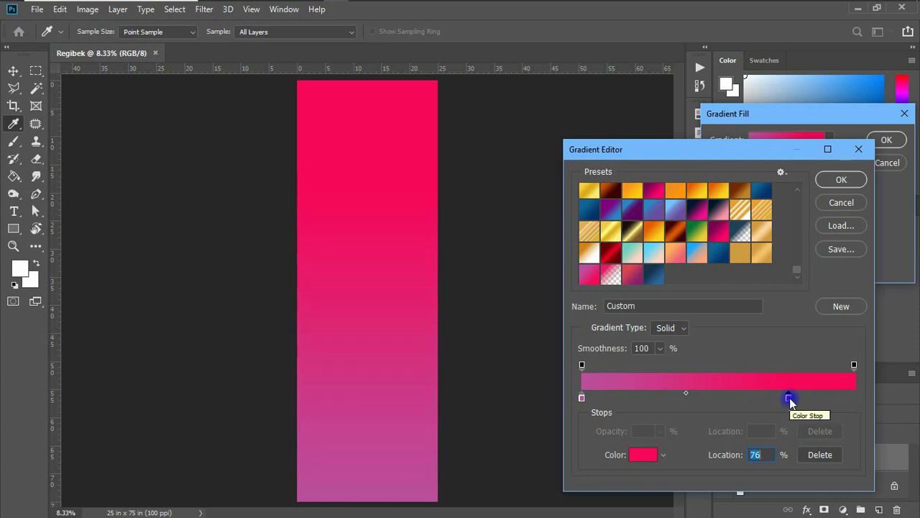
{"action": "left_click", "coordinate": [840, 179]}
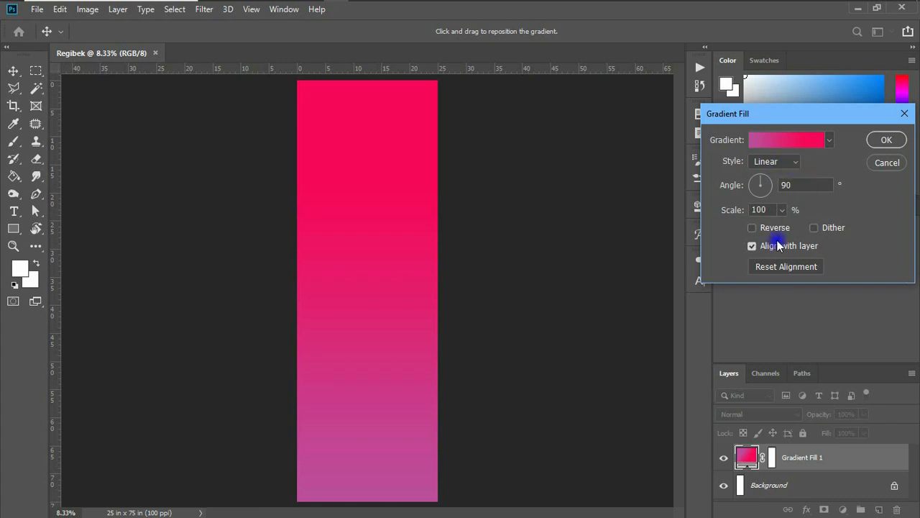
{"action": "left_click", "coordinate": [752, 227]}
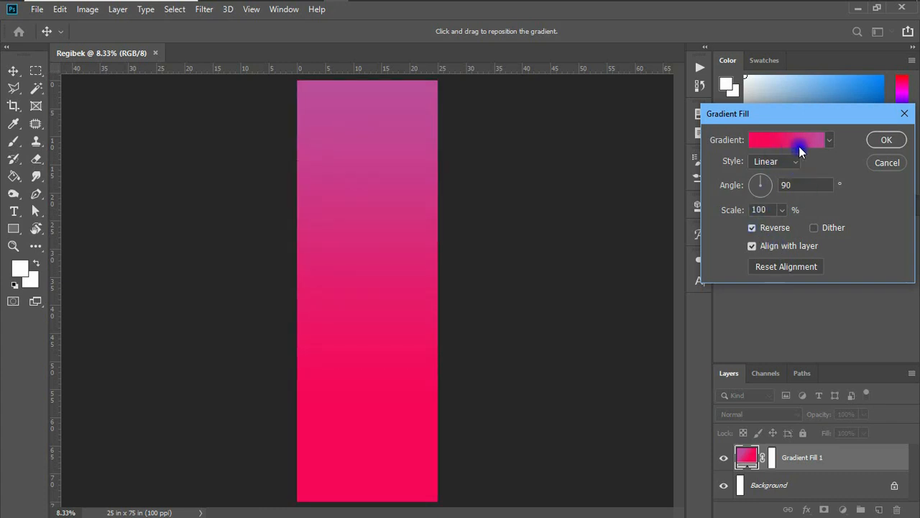
Make the left gradient stop white (ffffff), save it as a new preset, and confirm the fill.
{"action": "left_click", "coordinate": [828, 143]}
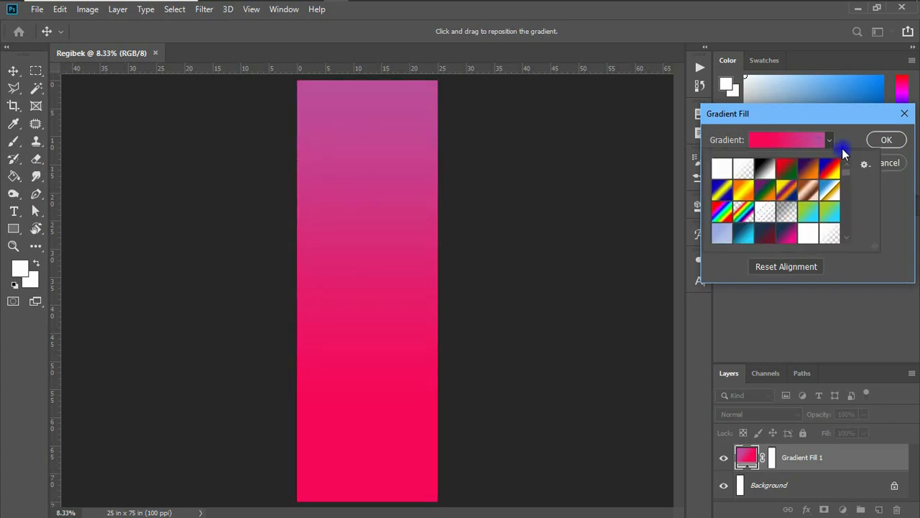
{"action": "left_click", "coordinate": [834, 144]}
{"action": "left_click", "coordinate": [793, 143]}
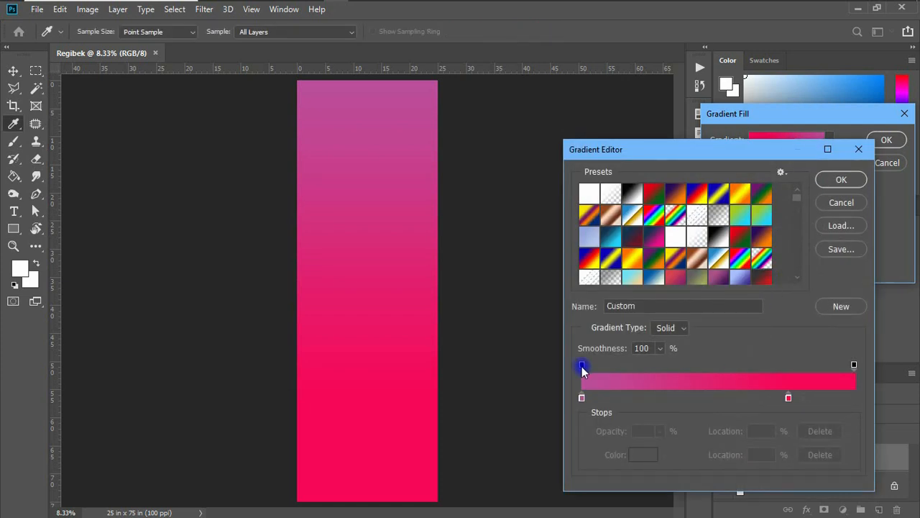
{"action": "left_click", "coordinate": [583, 399]}
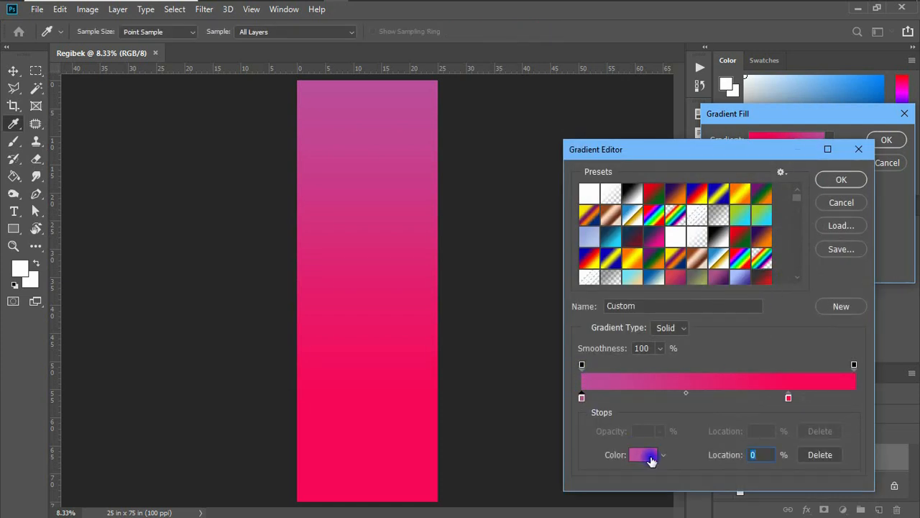
{"action": "left_click", "coordinate": [644, 455]}
{"action": "type", "text": "ffffff"}
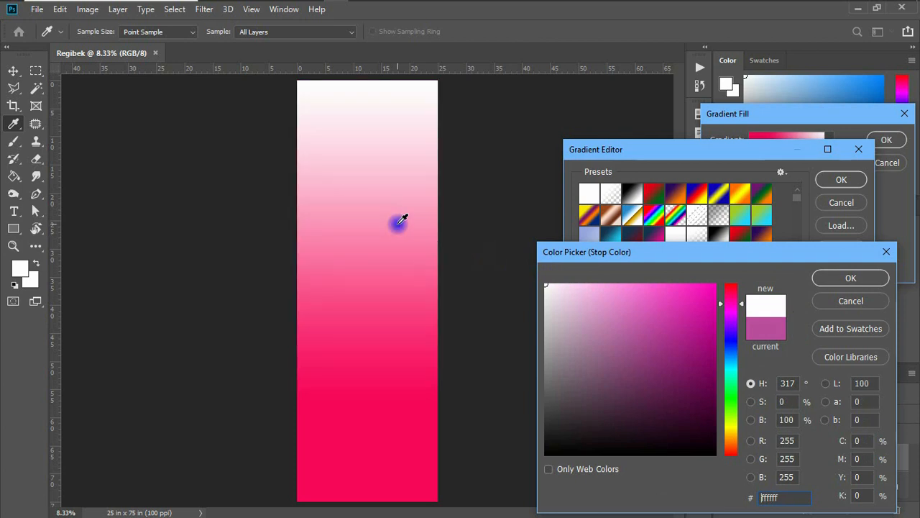
{"action": "left_click", "coordinate": [860, 278]}
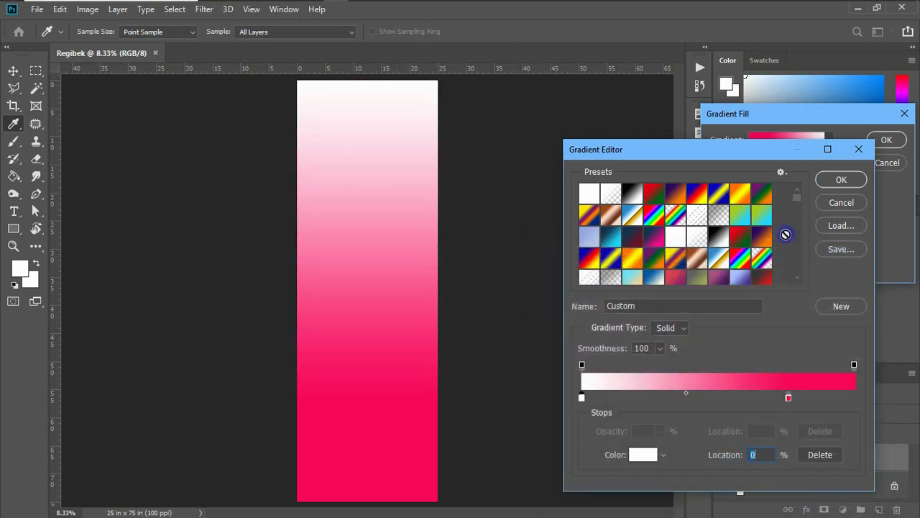
{"action": "left_click", "coordinate": [841, 306]}
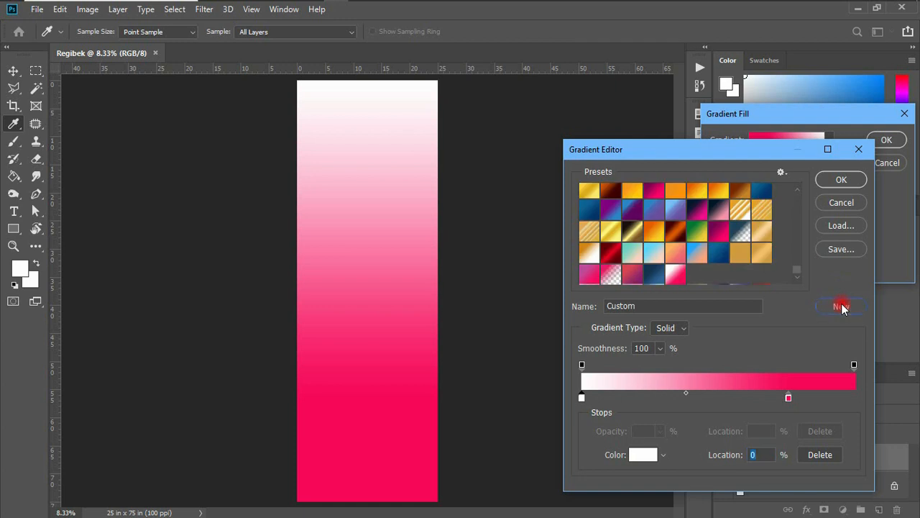
{"action": "left_click", "coordinate": [841, 183]}
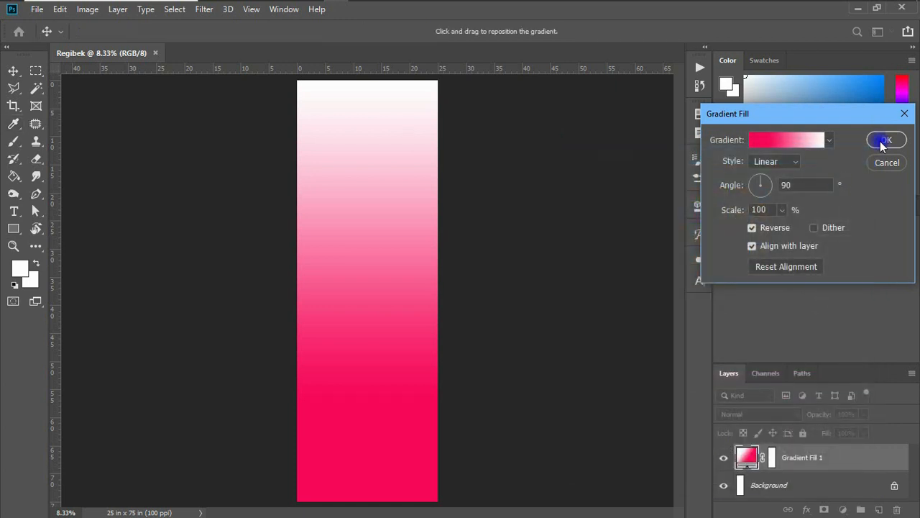
{"action": "left_click", "coordinate": [883, 140]}
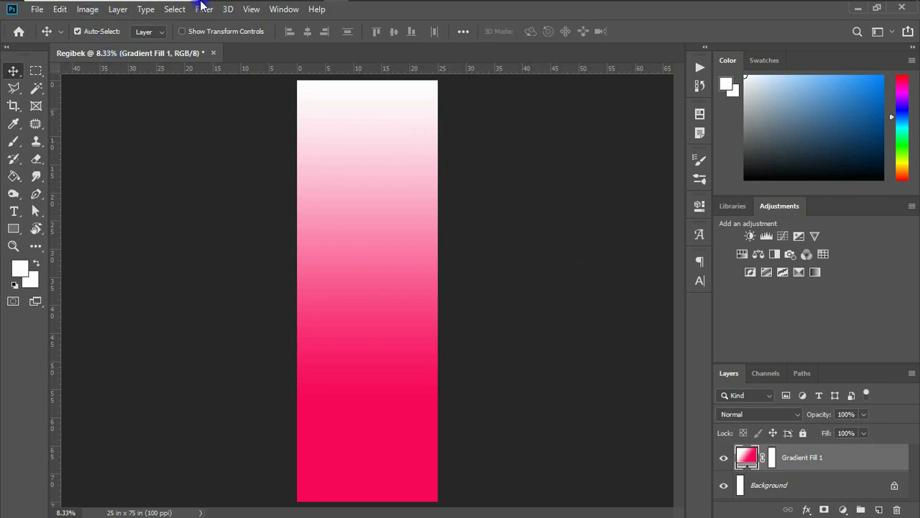
Drag the kisspng beauty-parlour model photo from the pictures folder onto the Regibek canvas.
{"action": "mouse_move", "coordinate": [232, 6]}
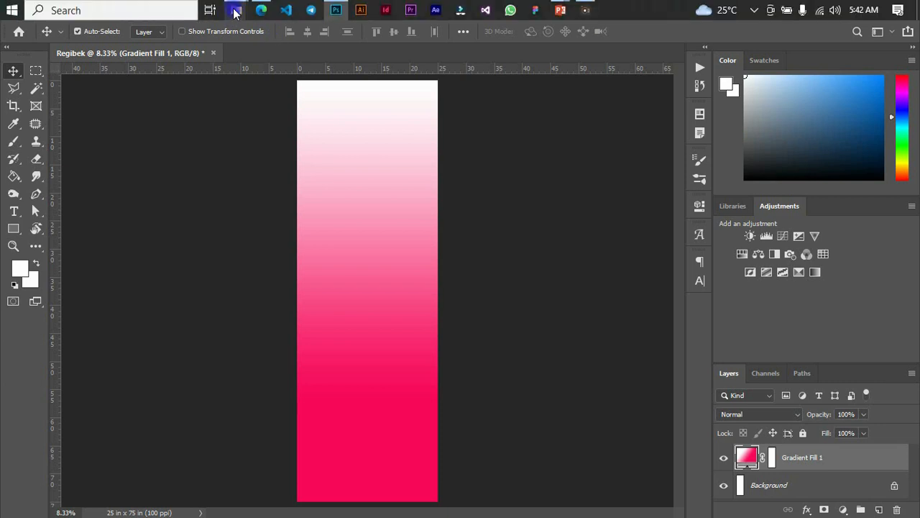
{"action": "left_click", "coordinate": [102, 62]}
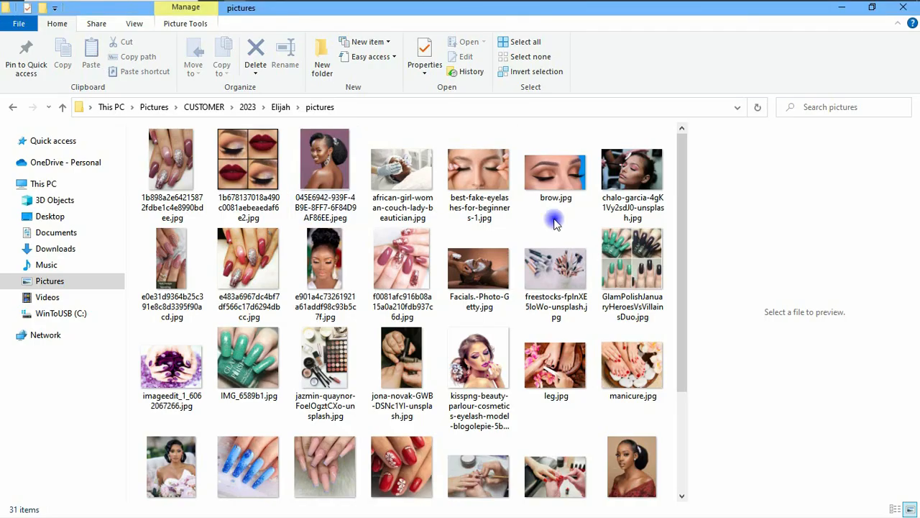
{"action": "left_click_drag", "start_coordinate": [688, 167], "coordinate": [685, 144]}
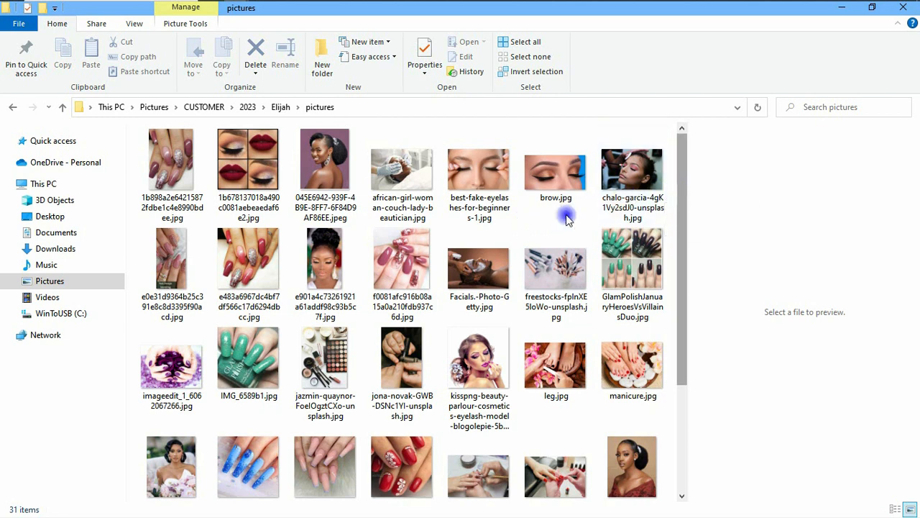
{"action": "left_click", "coordinate": [457, 356]}
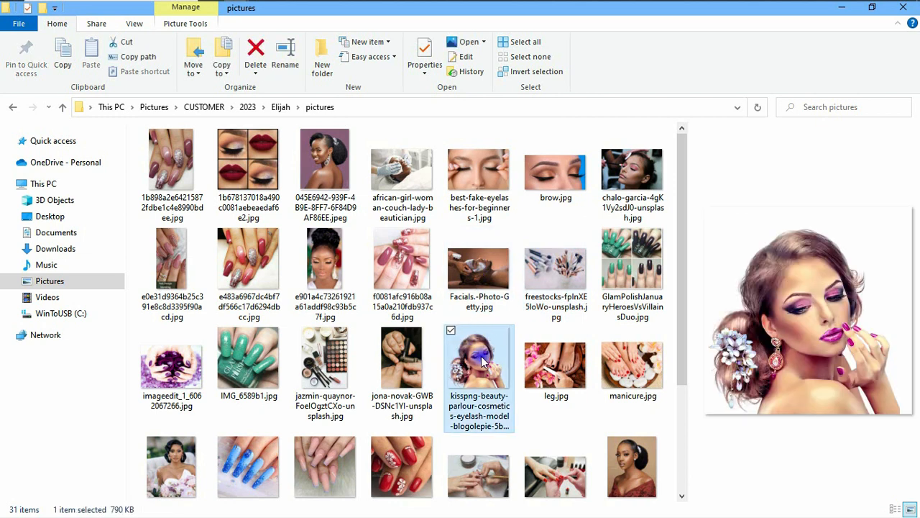
{"action": "left_click_drag", "start_coordinate": [471, 357], "coordinate": [384, 251]}
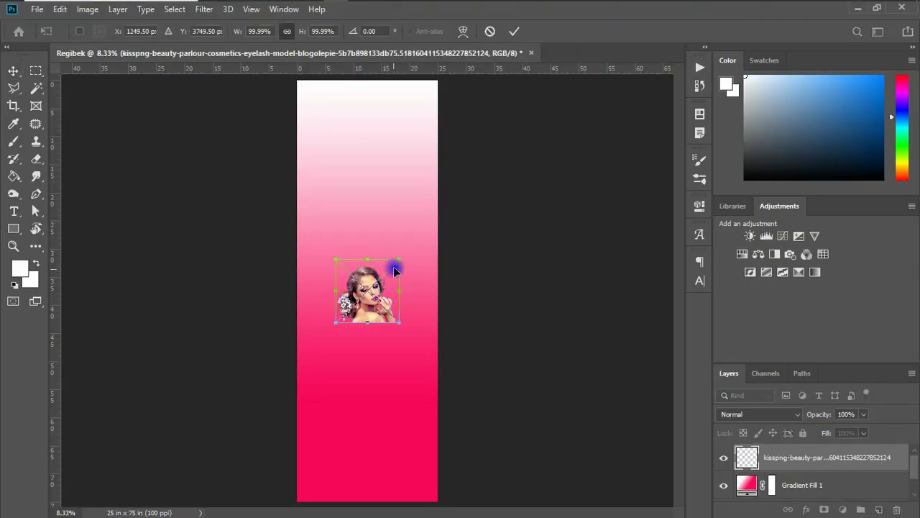
Commit the placed kisspng model photo as its own layer.
{"action": "key", "text": "Return"}
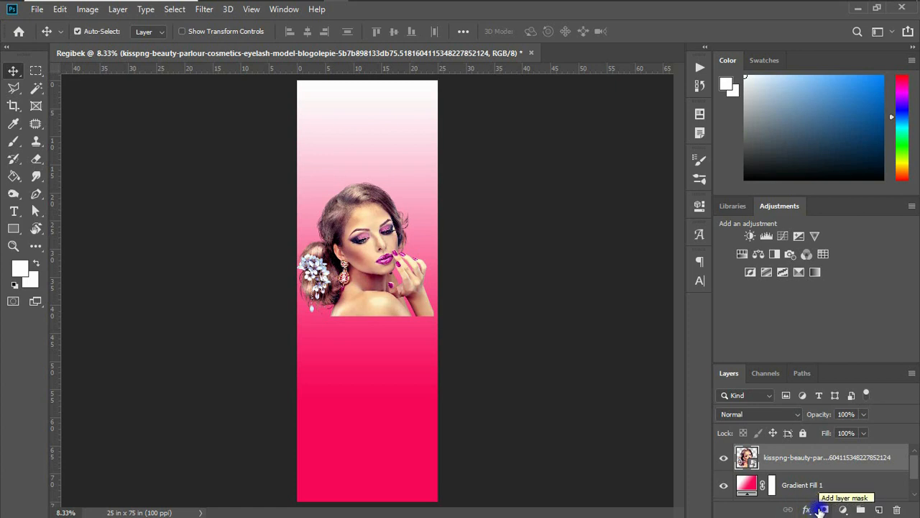
Mask the model photo and brush black over its bottom edge near the hand and shoulder.
{"action": "left_click", "coordinate": [823, 510]}
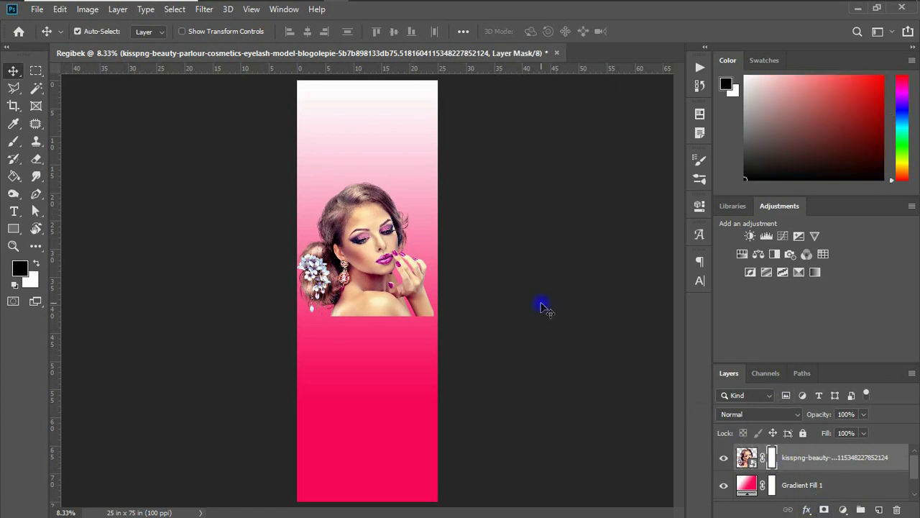
{"action": "left_click", "coordinate": [14, 144]}
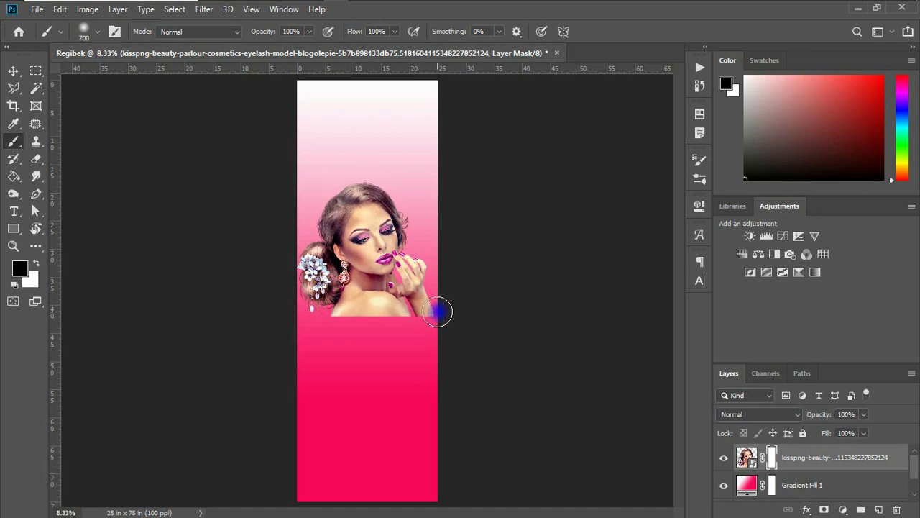
{"action": "left_click", "coordinate": [427, 321]}
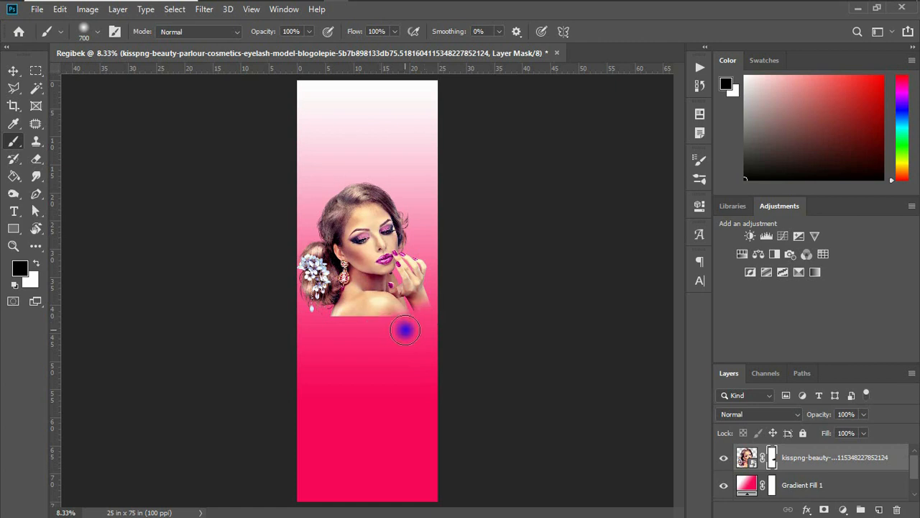
{"action": "left_click", "coordinate": [393, 325]}
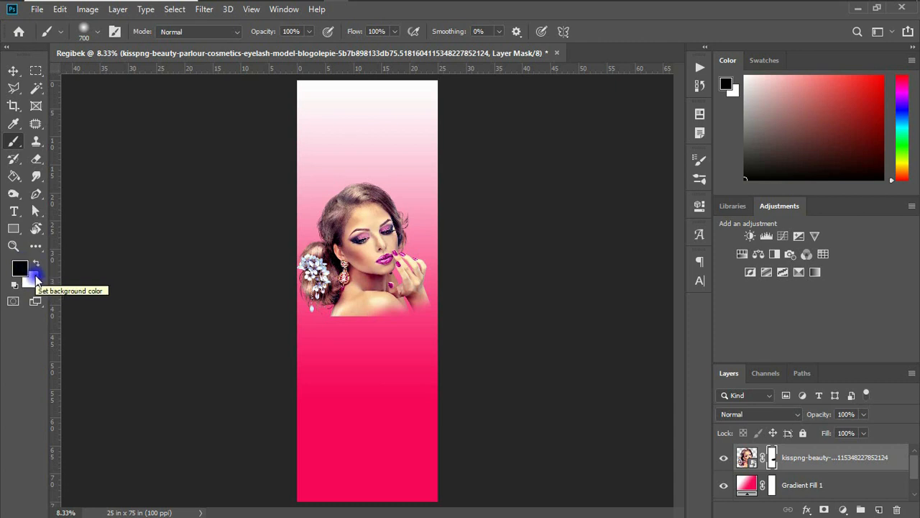
{"action": "key", "text": "x"}
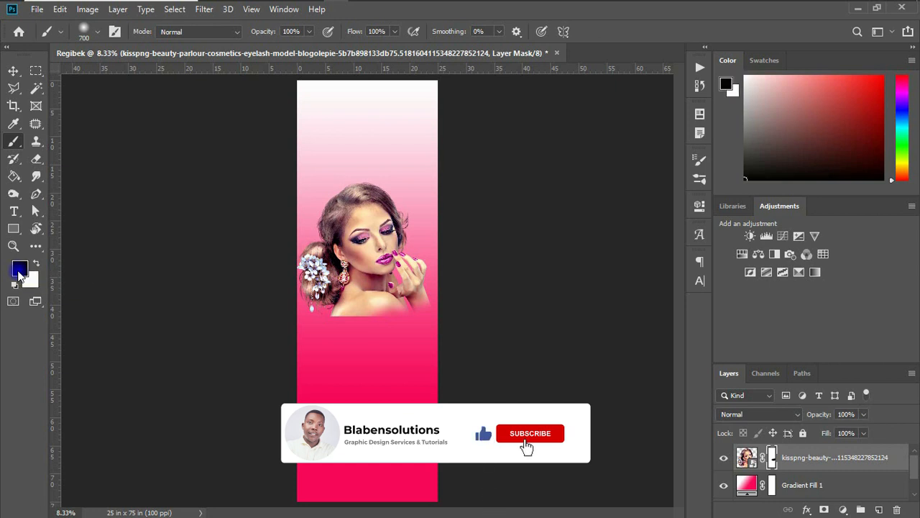
{"action": "left_click", "coordinate": [36, 266]}
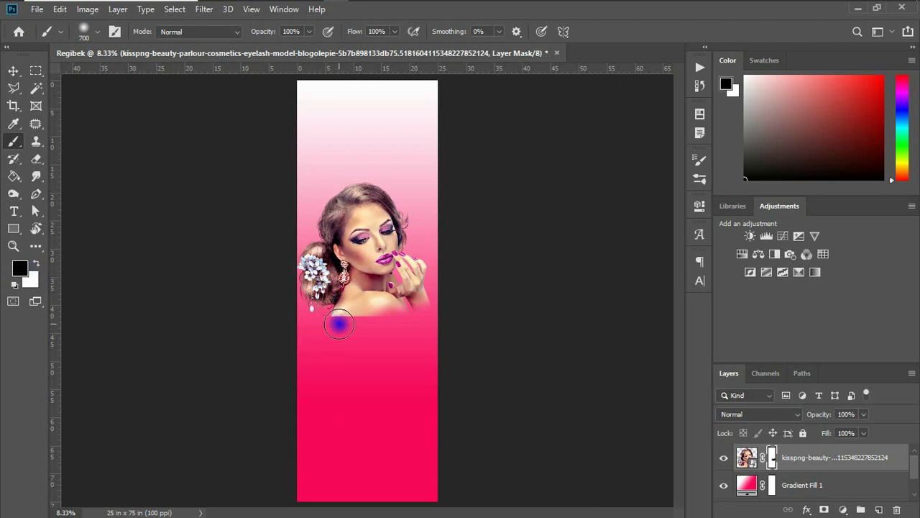
{"action": "left_click_drag", "start_coordinate": [323, 312], "coordinate": [353, 325]}
{"action": "key", "text": "v"}
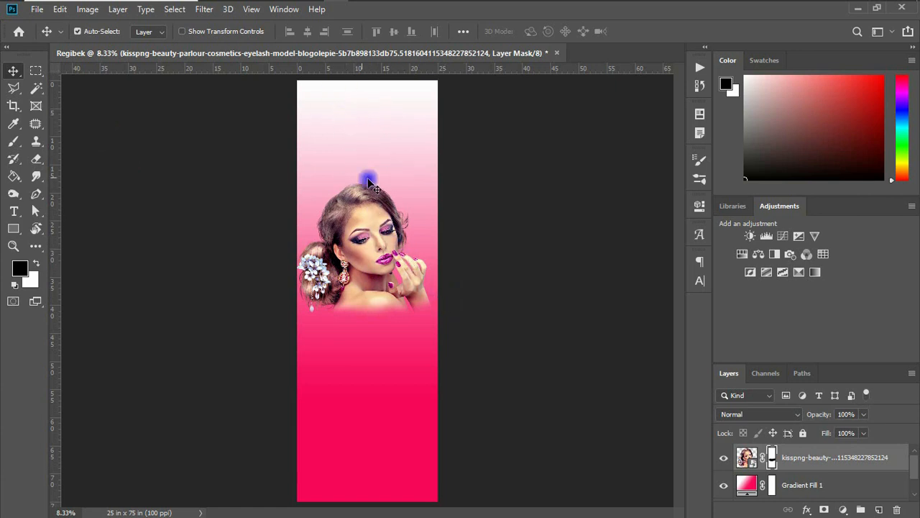
Add REGIBEK text in the banner's sampled deep pink and enlarge its size.
{"action": "left_click", "coordinate": [19, 213]}
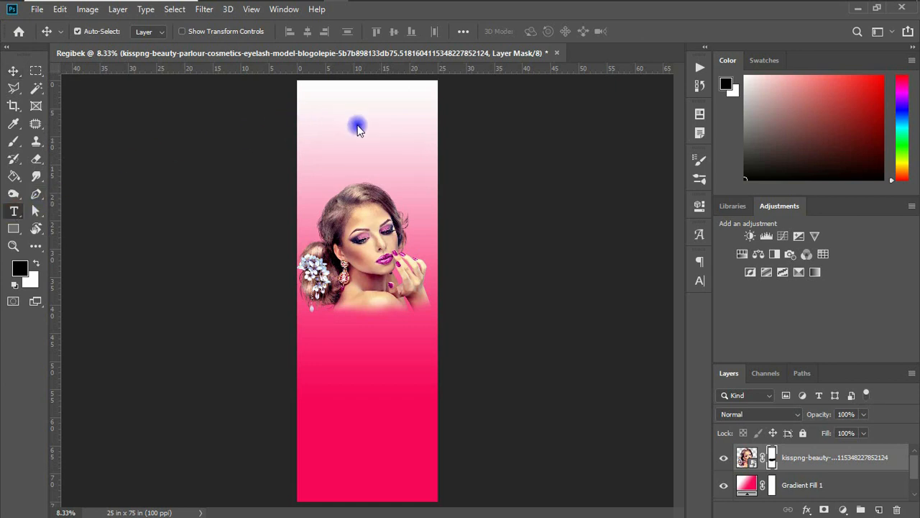
{"action": "left_click", "coordinate": [539, 31]}
{"action": "left_click", "coordinate": [409, 386]}
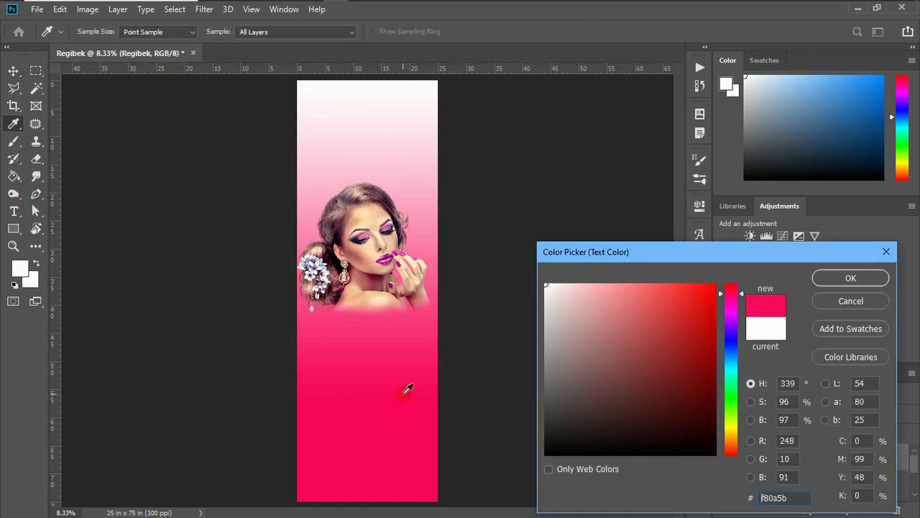
{"action": "left_click", "coordinate": [879, 275]}
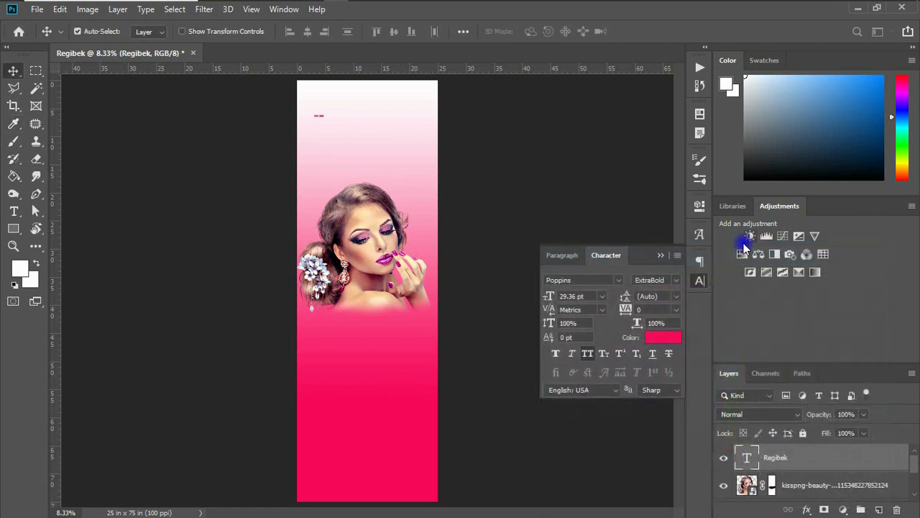
{"action": "left_click_drag", "start_coordinate": [549, 296], "coordinate": [654, 297]}
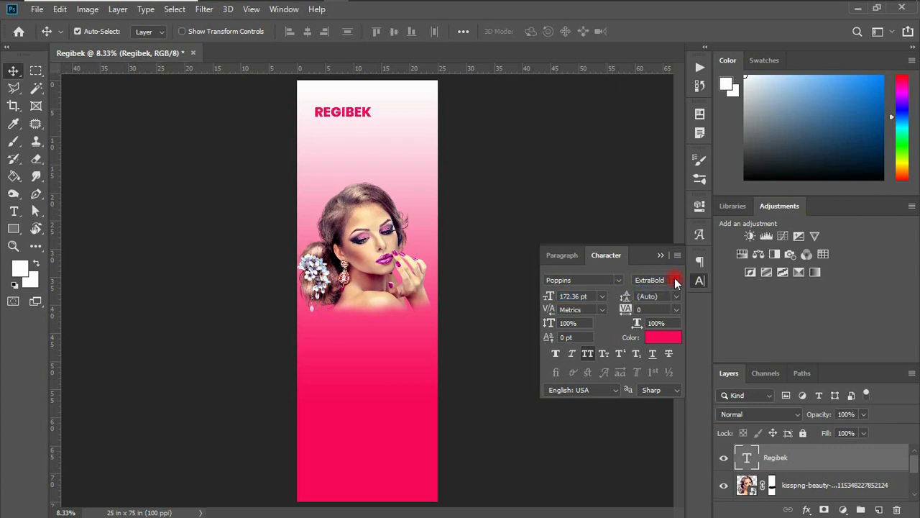
Change REGIBEK's font from Poppins to Big Shoulders Display SemiBold.
{"action": "left_click", "coordinate": [676, 281]}
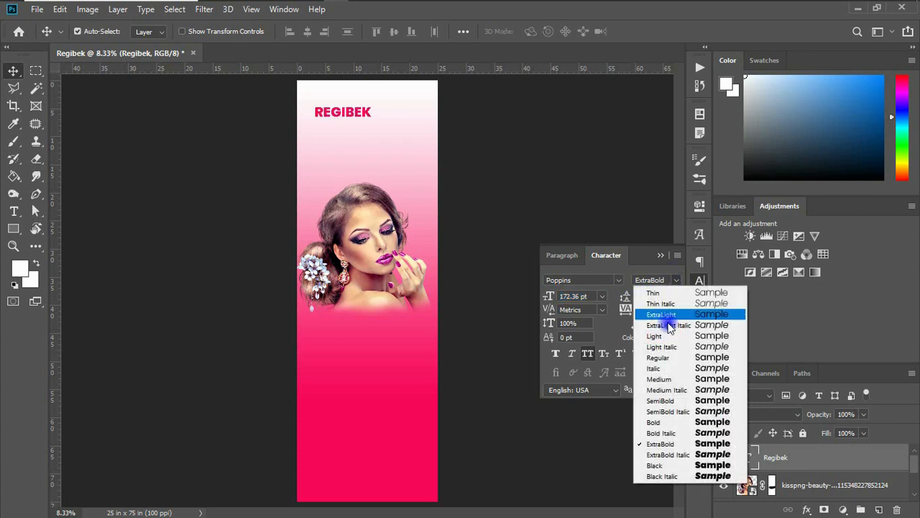
{"action": "left_click", "coordinate": [657, 379]}
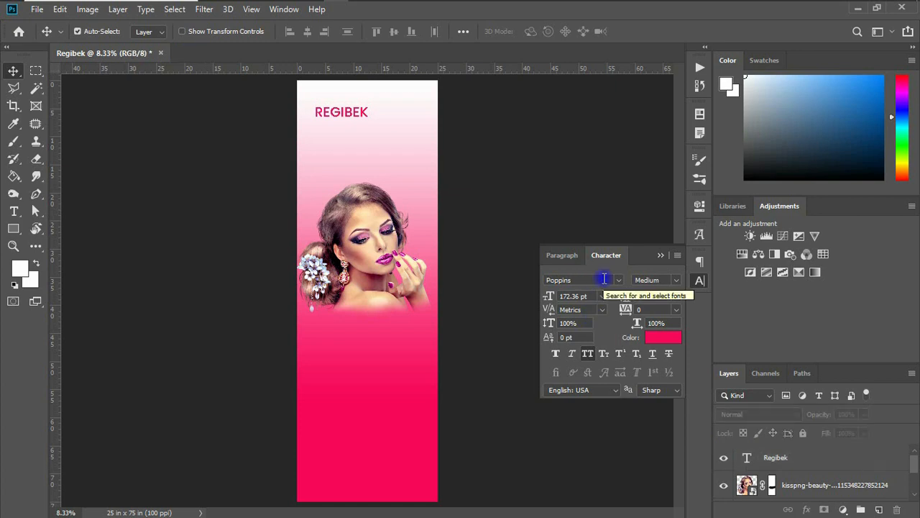
{"action": "left_click", "coordinate": [592, 280]}
{"action": "left_click_drag", "start_coordinate": [566, 280], "coordinate": [586, 279]}
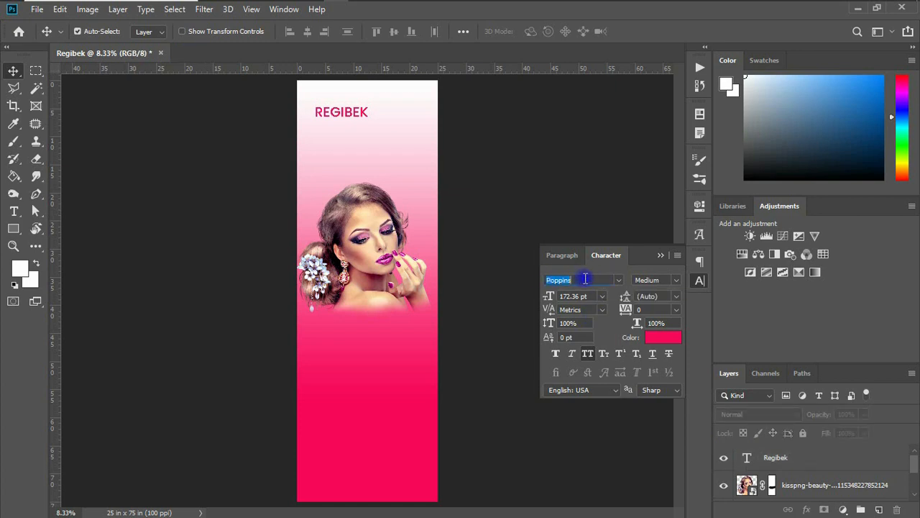
{"action": "type", "text": "big"}
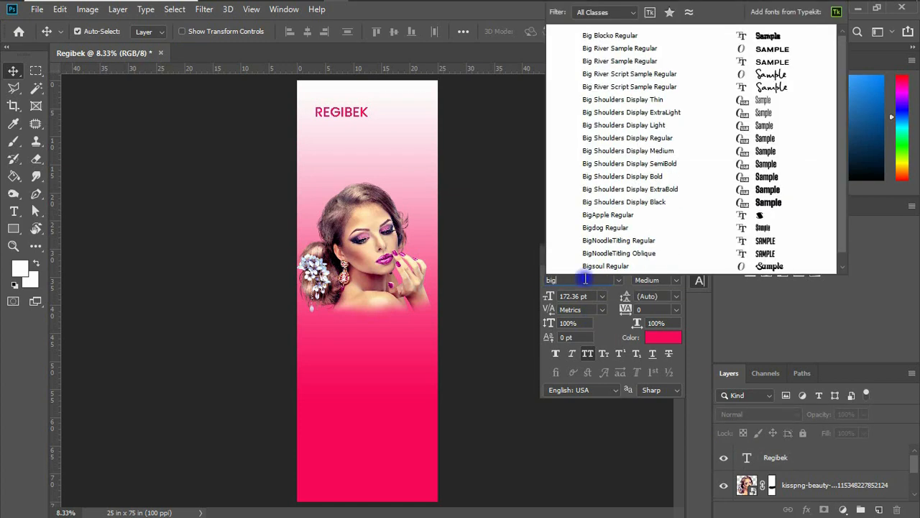
{"action": "type", "text": " sho"}
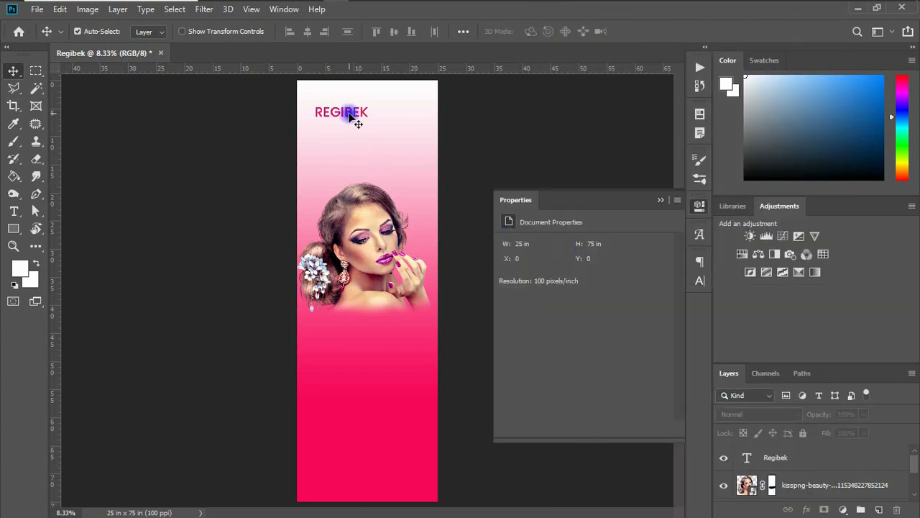
{"action": "left_click", "coordinate": [347, 115]}
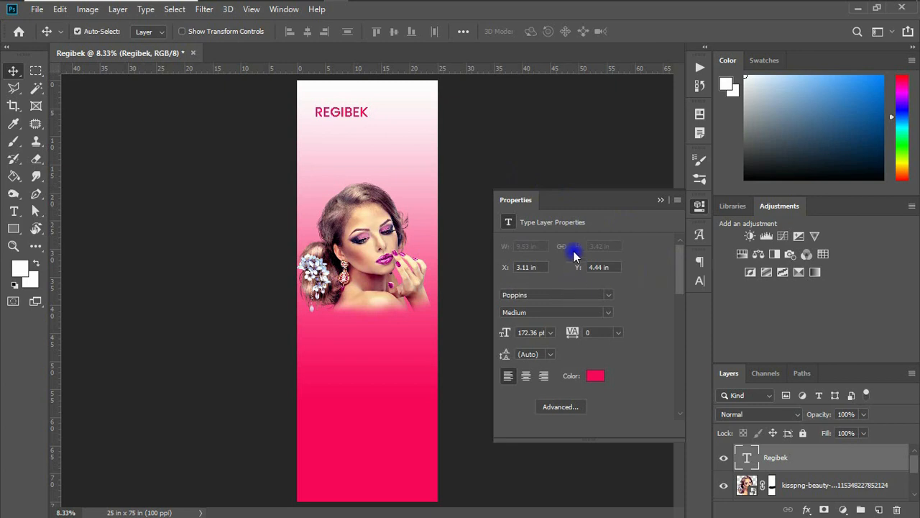
{"action": "left_click", "coordinate": [703, 282]}
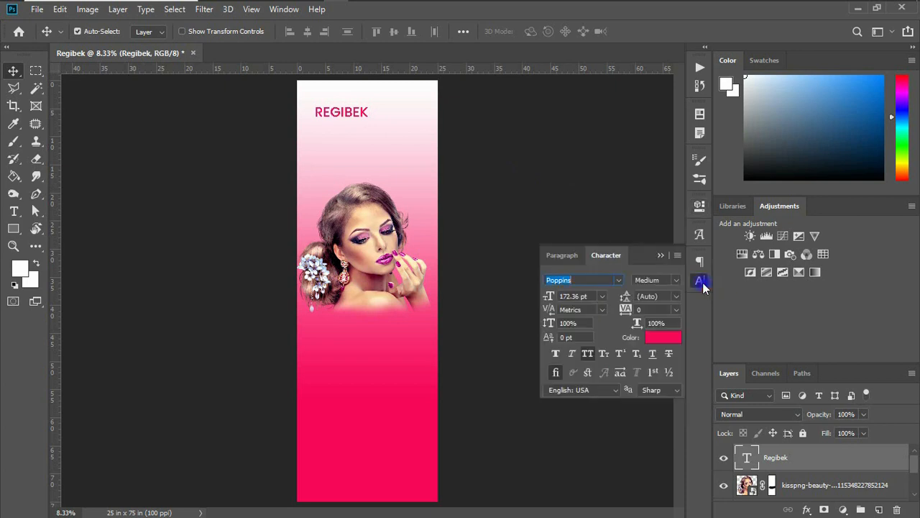
{"action": "type", "text": "big"}
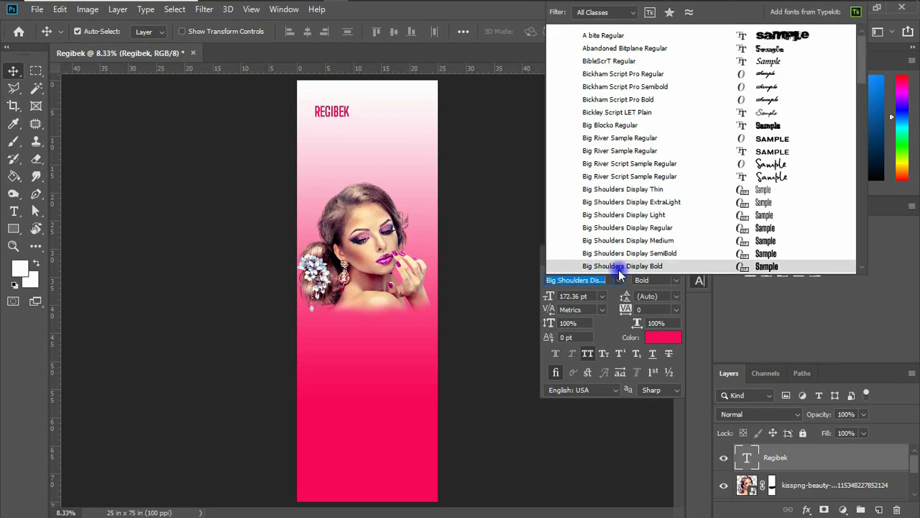
{"action": "type", "text": " s"}
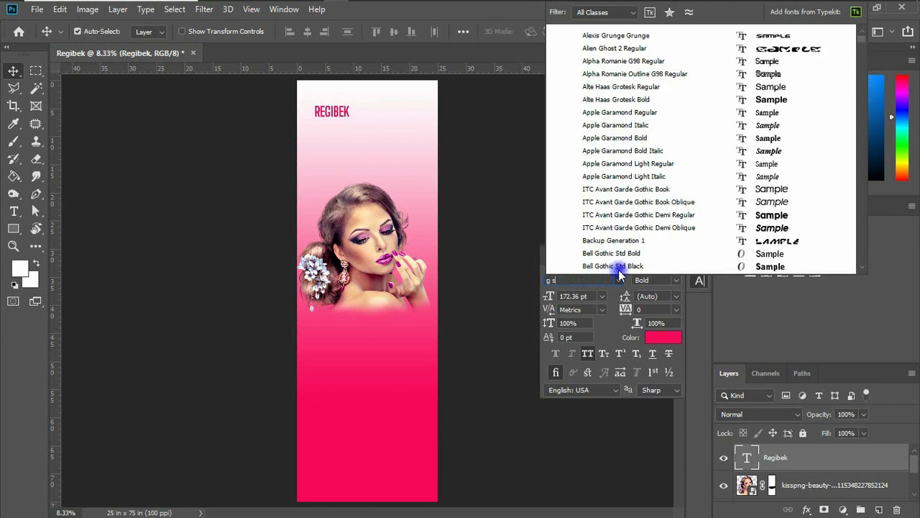
{"action": "scroll", "coordinate": [620, 275], "scroll_direction": "down", "scroll_amount": 5}
{"action": "type", "text": "houlders Dis..."}
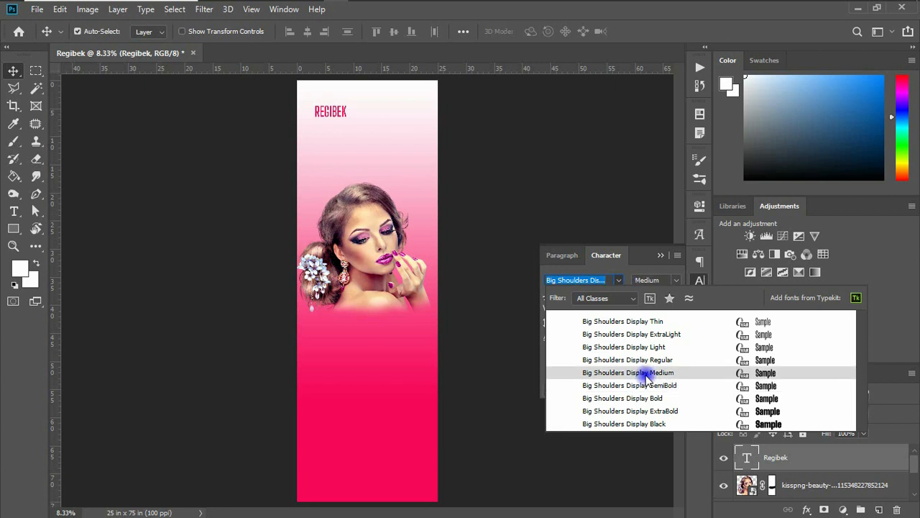
{"action": "left_click", "coordinate": [649, 388]}
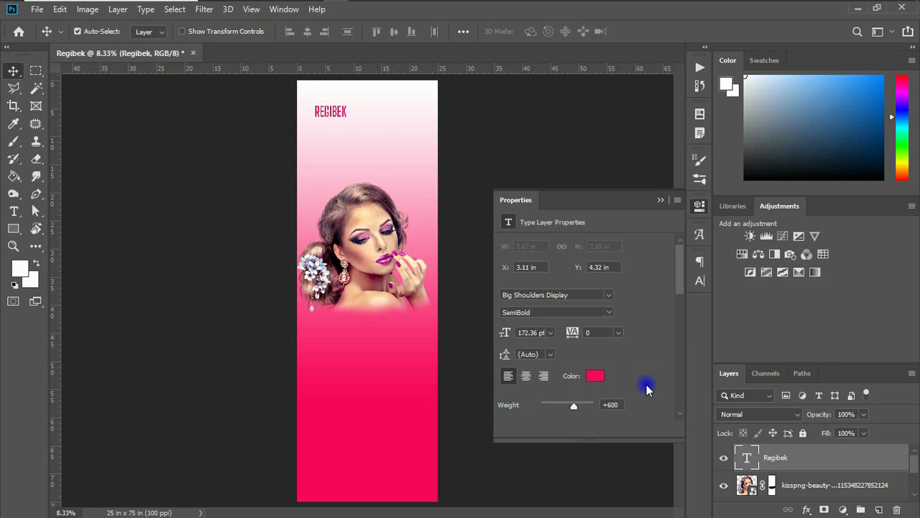
Scale the REGIBEK heading up to about 225% and nudge it slightly lower near the top.
{"action": "left_click", "coordinate": [663, 256]}
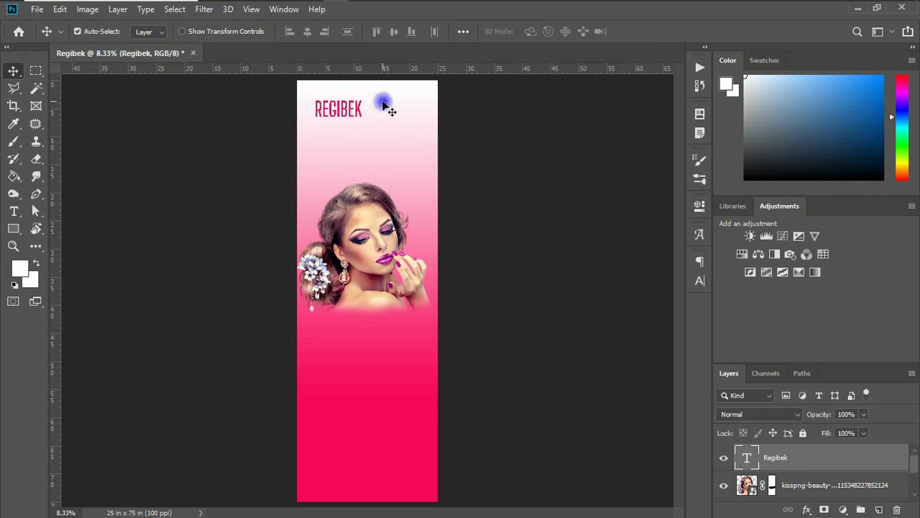
{"action": "key", "text": "ctrl+t"}
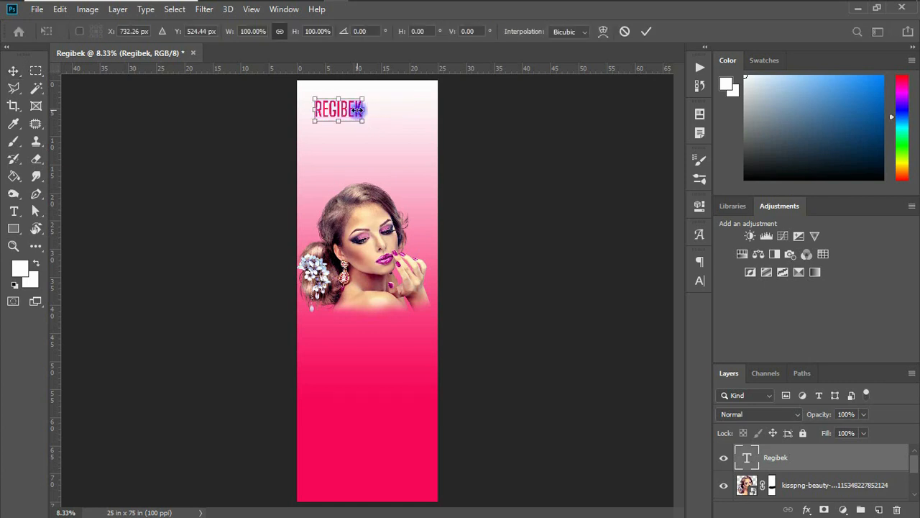
{"action": "left_click_drag", "start_coordinate": [364, 124], "coordinate": [392, 117]}
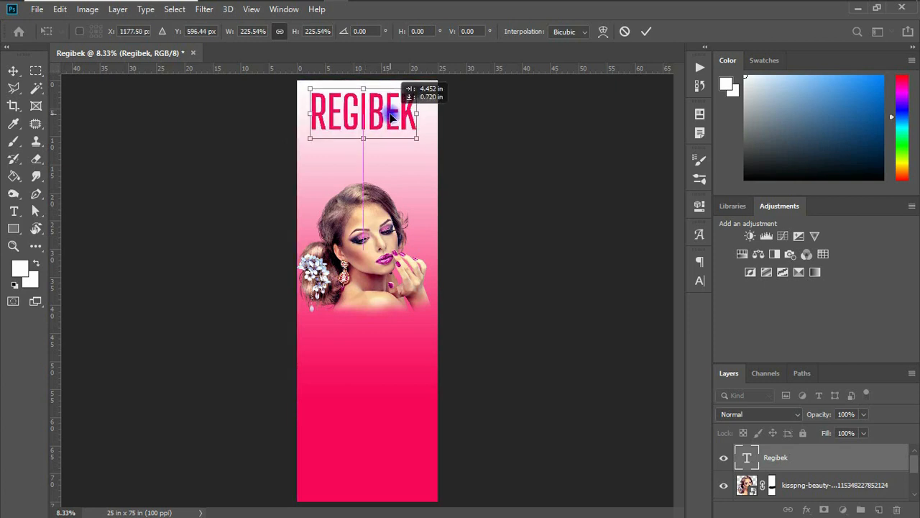
{"action": "key", "text": "Return"}
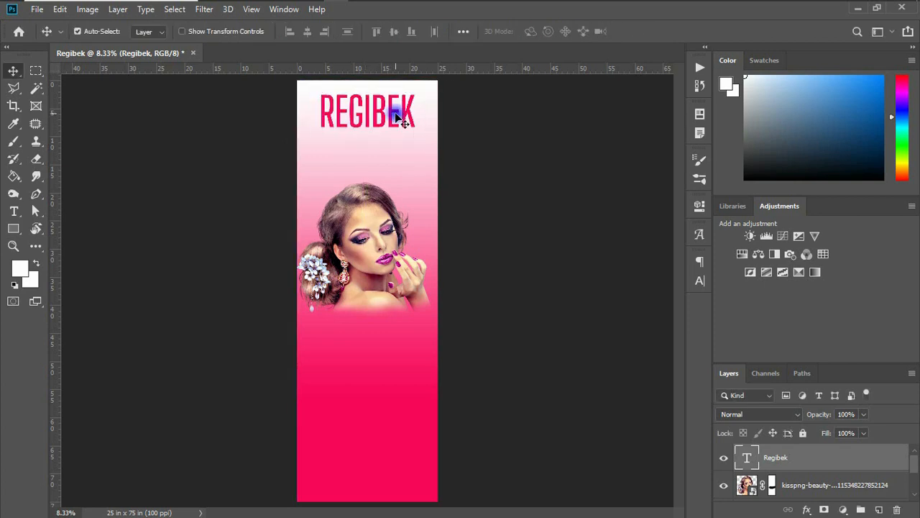
{"action": "mouse_move", "coordinate": [392, 117]}
{"action": "left_mouse_down"}
{"action": "mouse_move", "coordinate": [393, 109]}
{"action": "mouse_move", "coordinate": [390, 123]}
{"action": "left_mouse_up"}
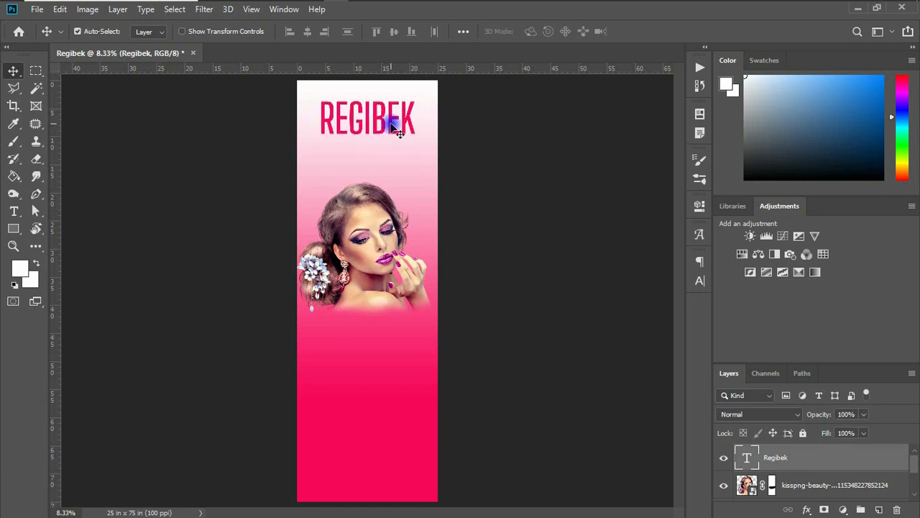
{"action": "left_click", "coordinate": [14, 229]}
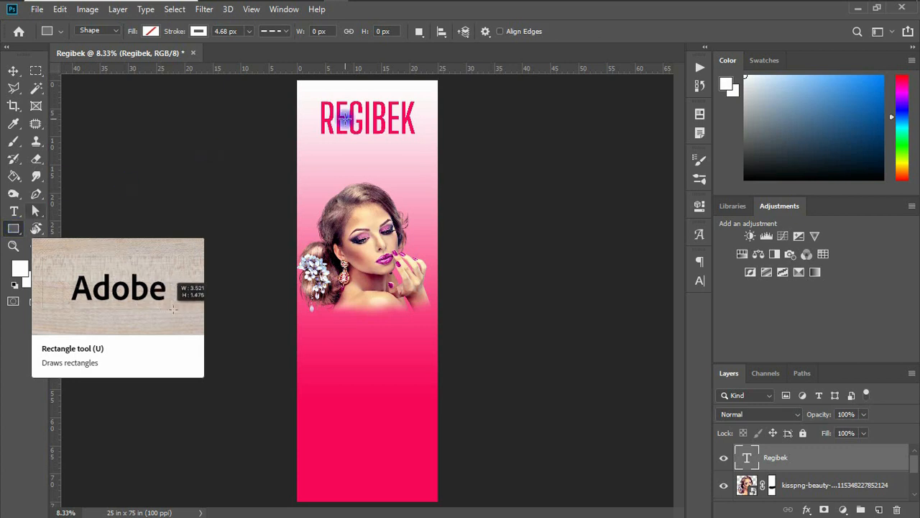
Draw a 1902 × 468 px rectangle just below the title and fill it magenta.
{"action": "left_click_drag", "start_coordinate": [314, 139], "coordinate": [420, 165]}
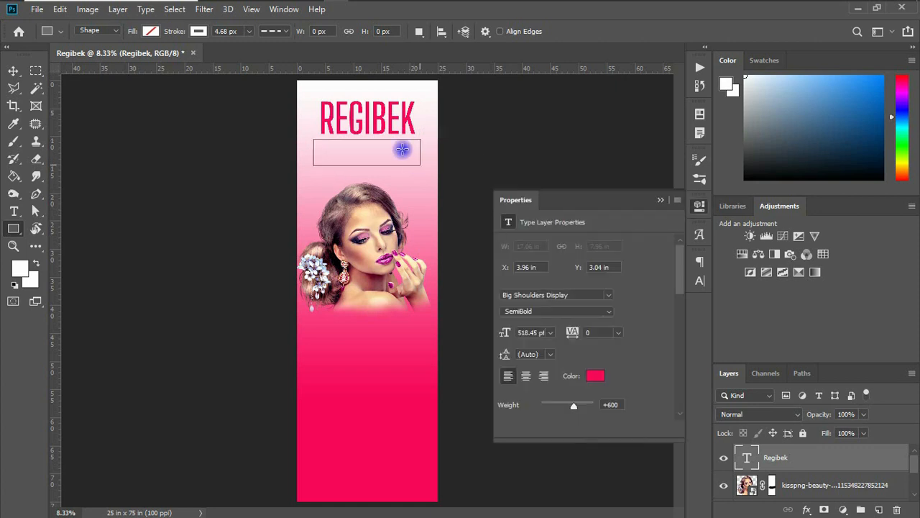
{"action": "left_click", "coordinate": [13, 72]}
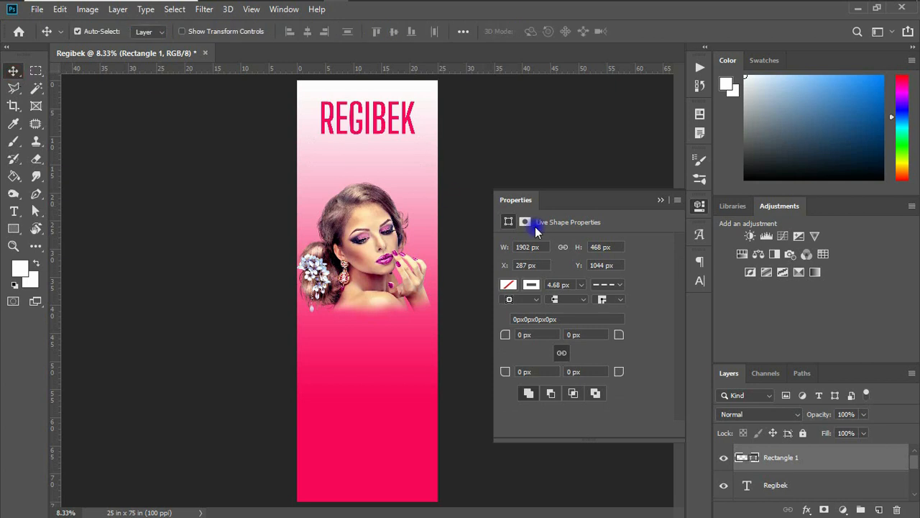
{"action": "left_click", "coordinate": [518, 287]}
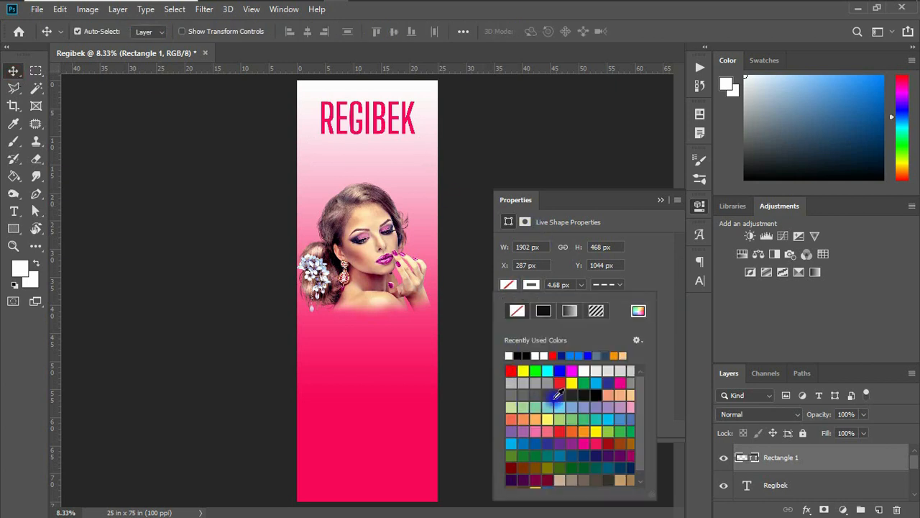
{"action": "left_click", "coordinate": [572, 371]}
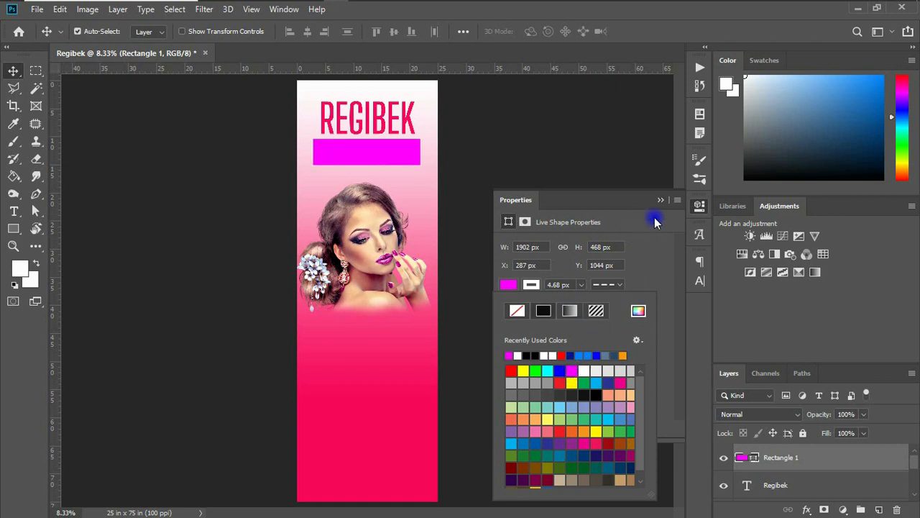
{"action": "left_click", "coordinate": [660, 199]}
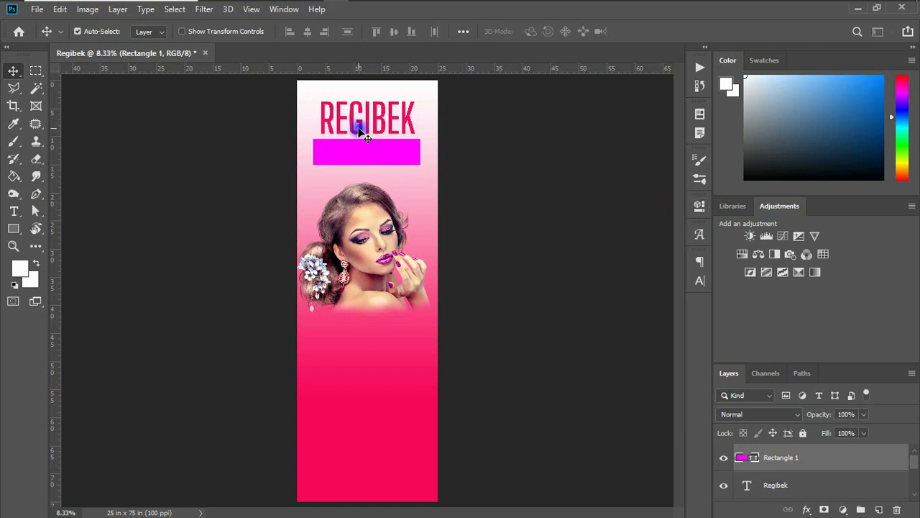
Duplicate the REGIBEK title onto the magenta bar and stack the copy above Rectangle 1.
{"action": "left_click_drag", "start_coordinate": [359, 130], "coordinate": [359, 150]}
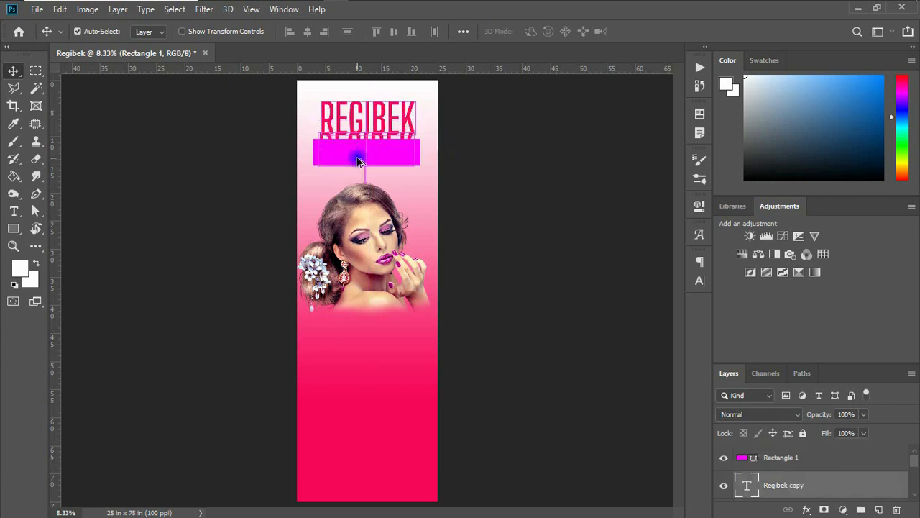
{"action": "left_click_drag", "start_coordinate": [803, 483], "coordinate": [801, 451]}
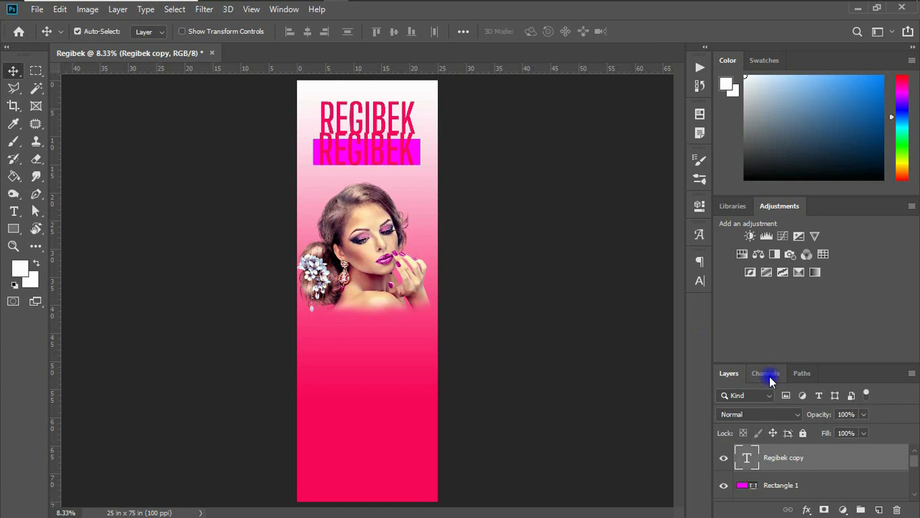
{"action": "left_click", "coordinate": [701, 281]}
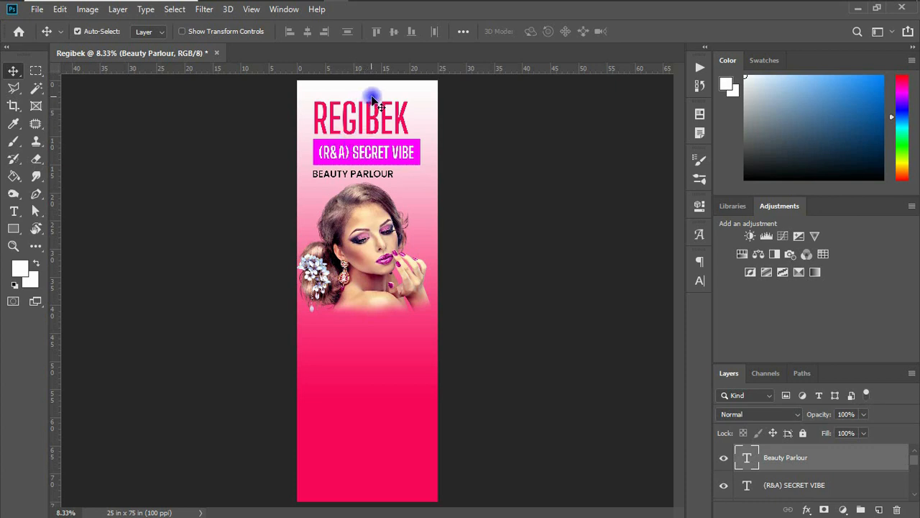
{"action": "left_click", "coordinate": [417, 126]}
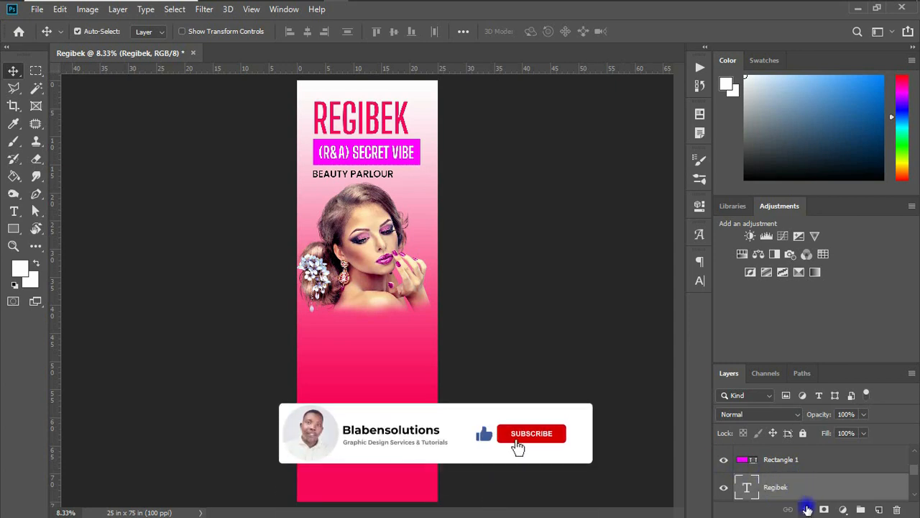
Add a Gradient Overlay to the REGIBEK title using the magenta-to-pink preset.
{"action": "left_click", "coordinate": [808, 510]}
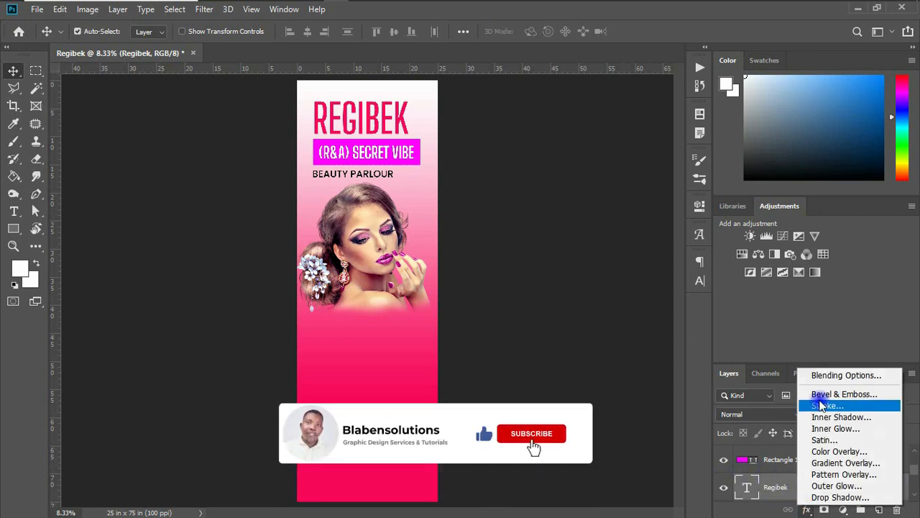
{"action": "left_click", "coordinate": [831, 462]}
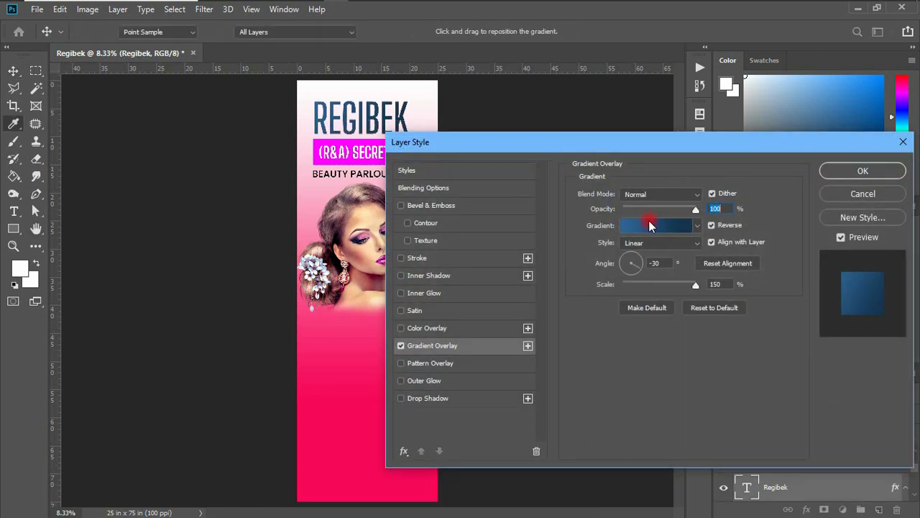
{"action": "left_click", "coordinate": [649, 226]}
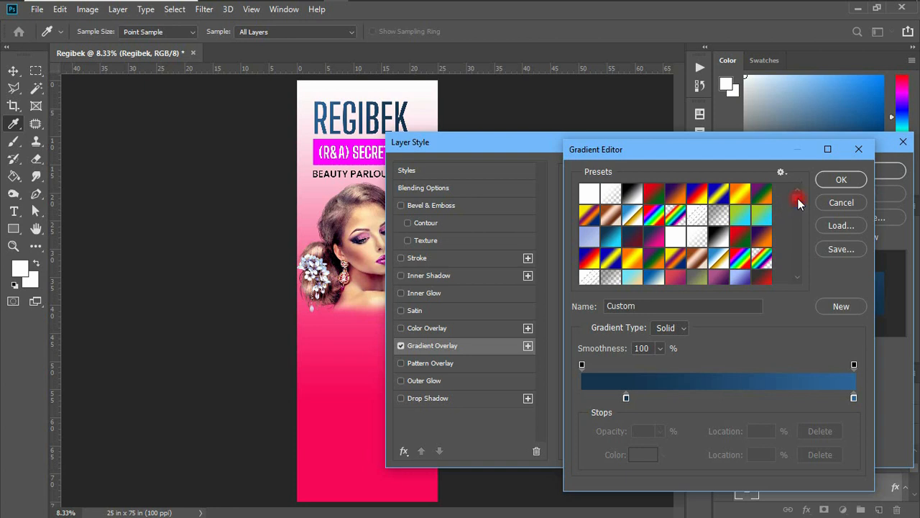
{"action": "left_click_drag", "start_coordinate": [798, 204], "coordinate": [796, 280]}
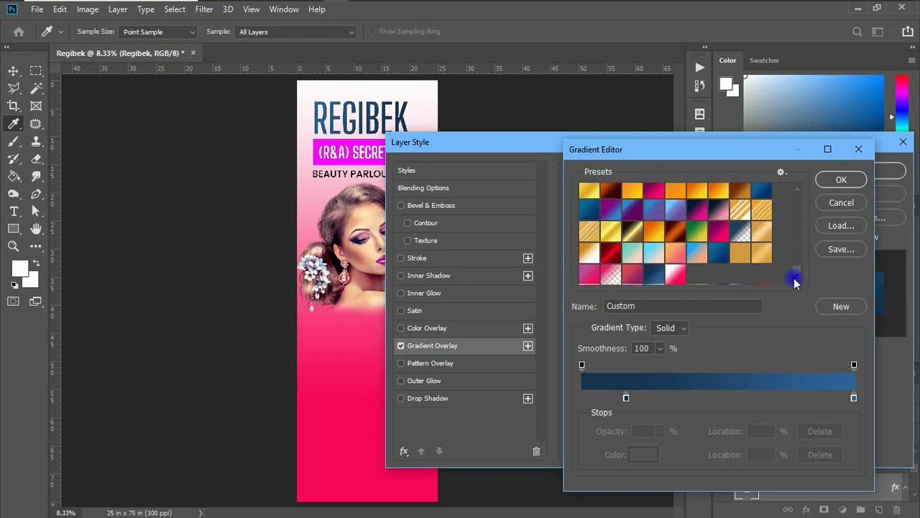
{"action": "left_click", "coordinate": [712, 233]}
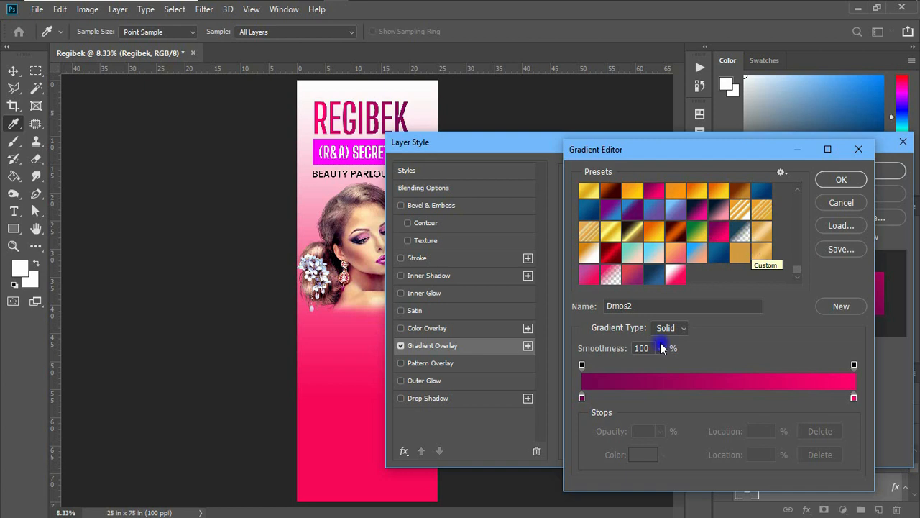
Recolour the overlay's stops to red and magenta, save it as a new preset, and apply it.
{"action": "left_click", "coordinate": [582, 399]}
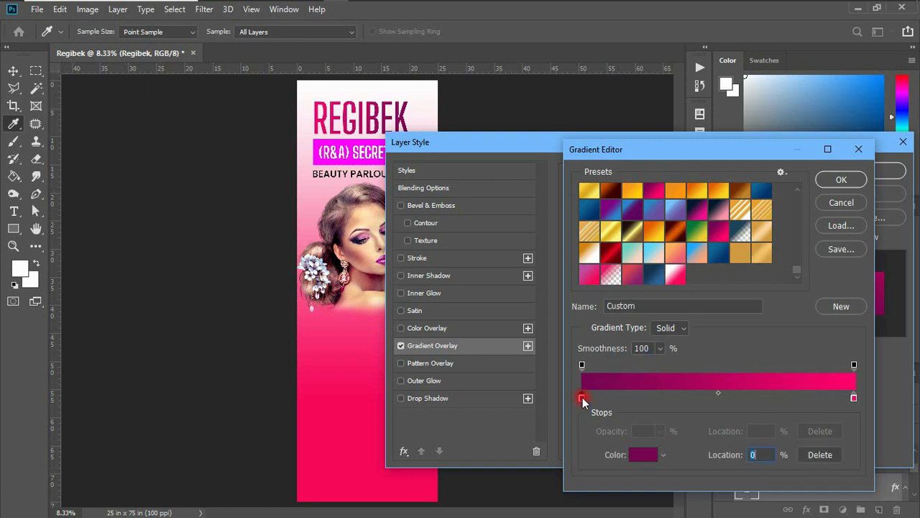
{"action": "left_click", "coordinate": [644, 457]}
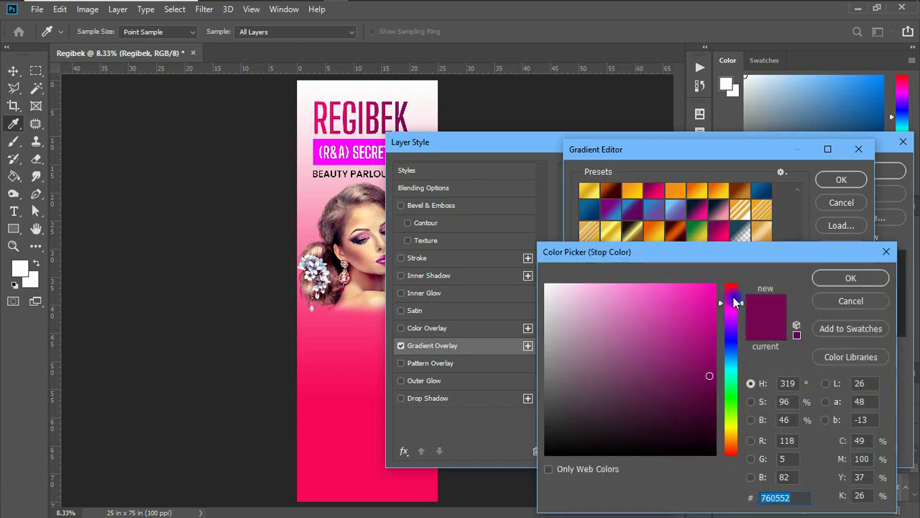
{"action": "mouse_move", "coordinate": [743, 308]}
{"action": "left_mouse_down"}
{"action": "mouse_move", "coordinate": [737, 442]}
{"action": "mouse_move", "coordinate": [737, 287]}
{"action": "mouse_move", "coordinate": [711, 288]}
{"action": "left_mouse_up"}
{"action": "left_click", "coordinate": [701, 293]}
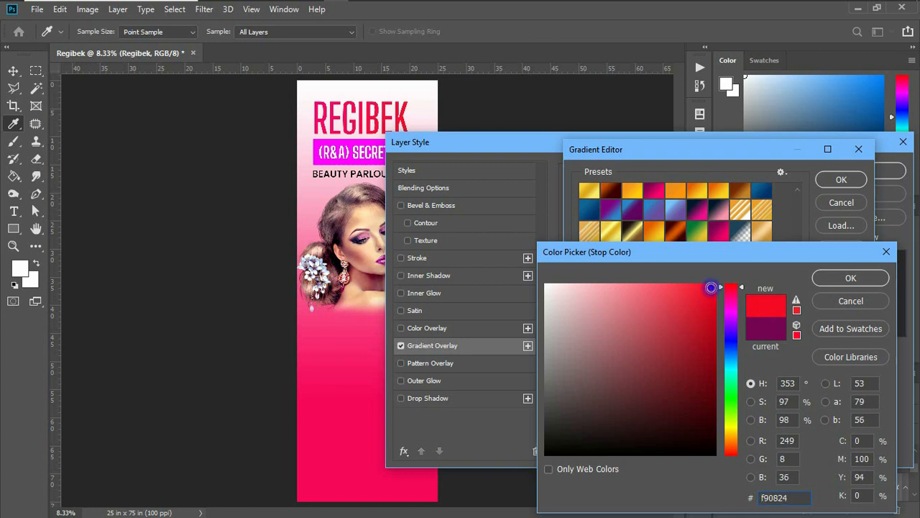
{"action": "left_click", "coordinate": [840, 278]}
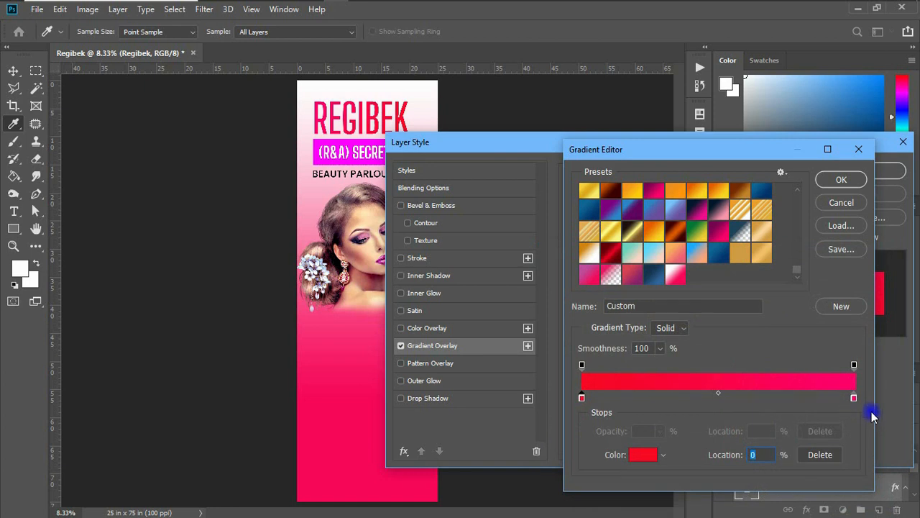
{"action": "left_click", "coordinate": [854, 400]}
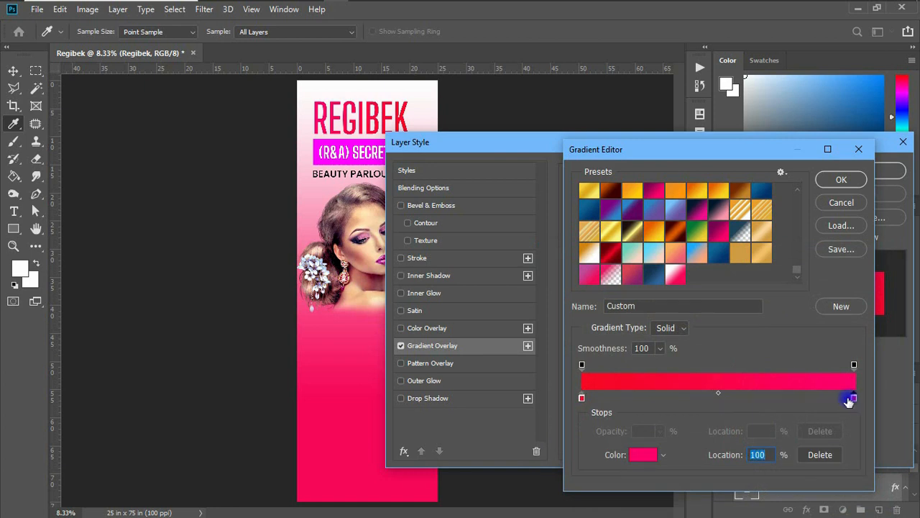
{"action": "double_click", "coordinate": [849, 401]}
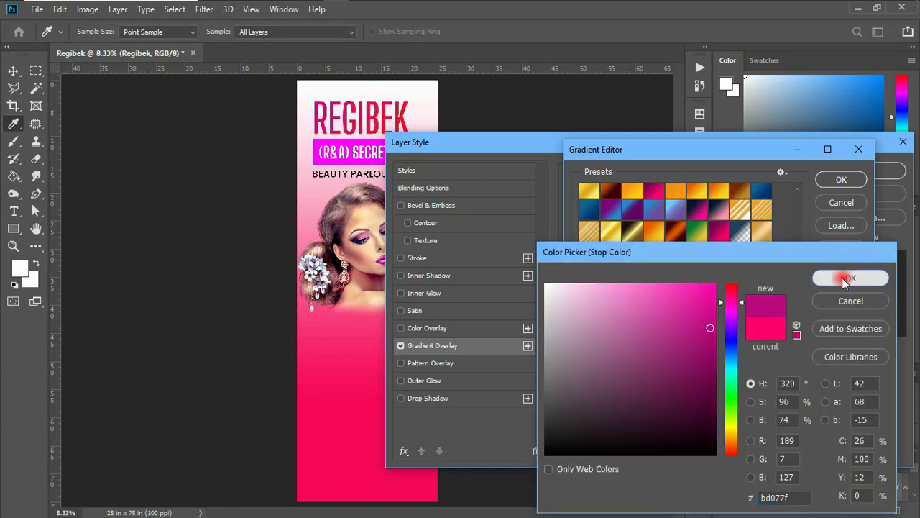
{"action": "left_click", "coordinate": [846, 279]}
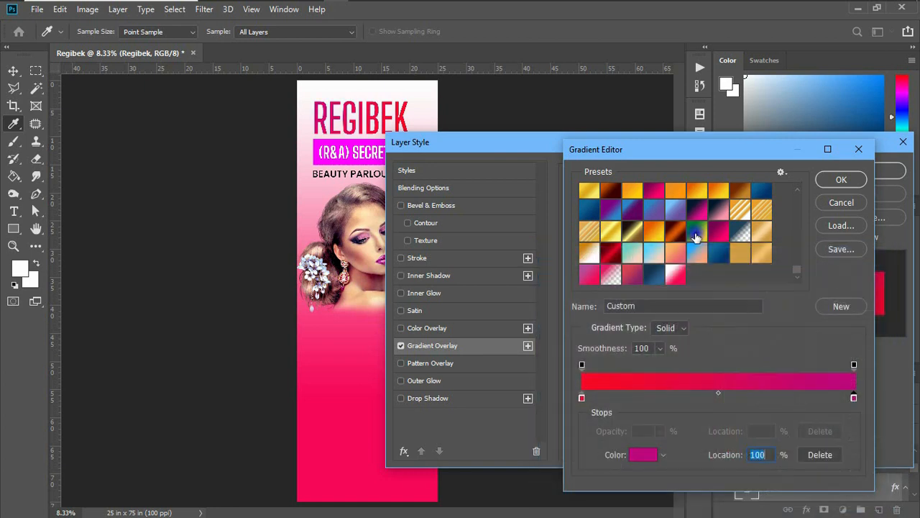
{"action": "left_click", "coordinate": [841, 308]}
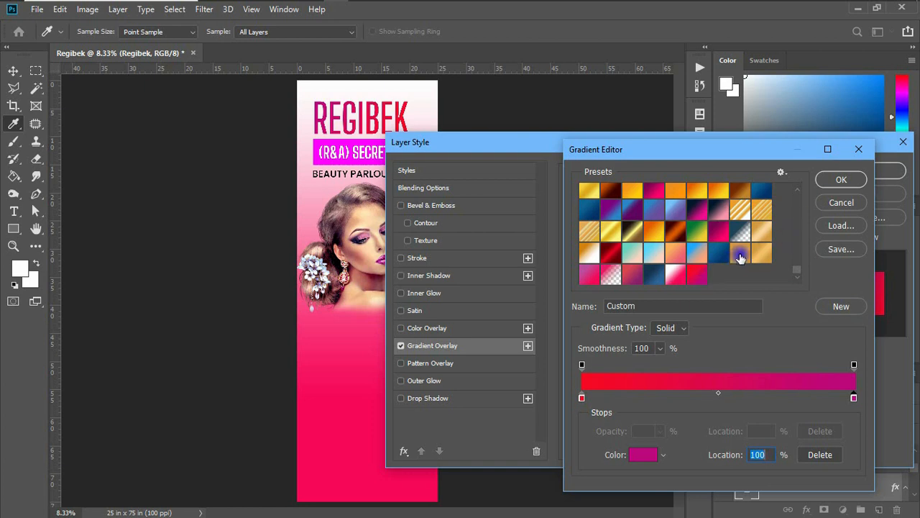
{"action": "left_click", "coordinate": [839, 181]}
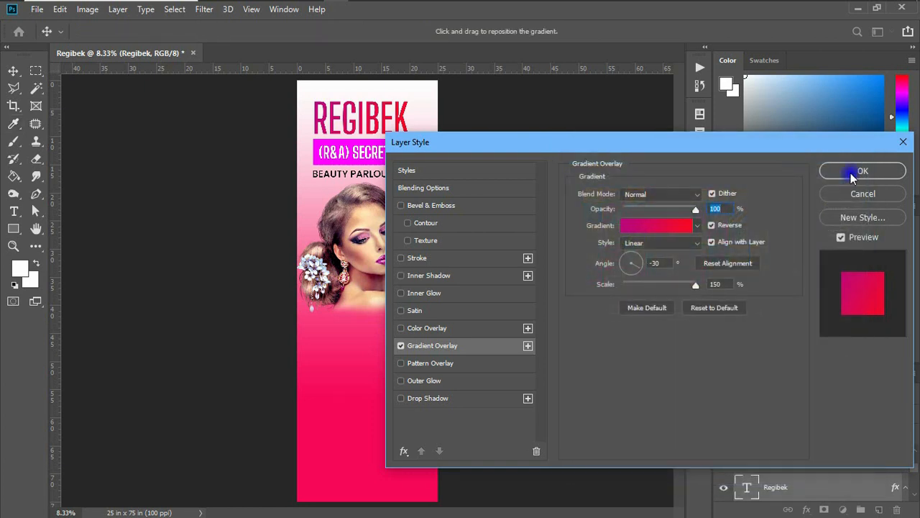
{"action": "left_click", "coordinate": [856, 173]}
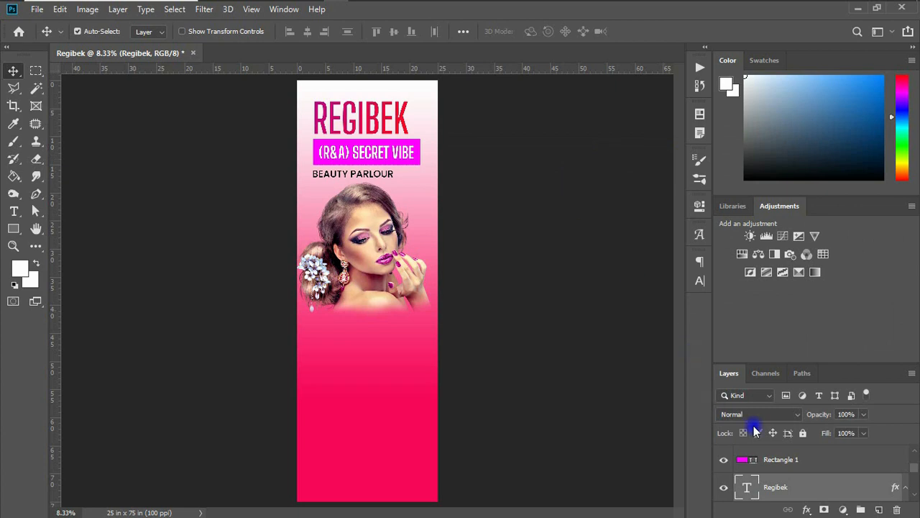
Paste the REGIBEK title's gradient overlay style onto Rectangle 1, then select the header layers.
{"action": "right_click", "coordinate": [863, 487]}
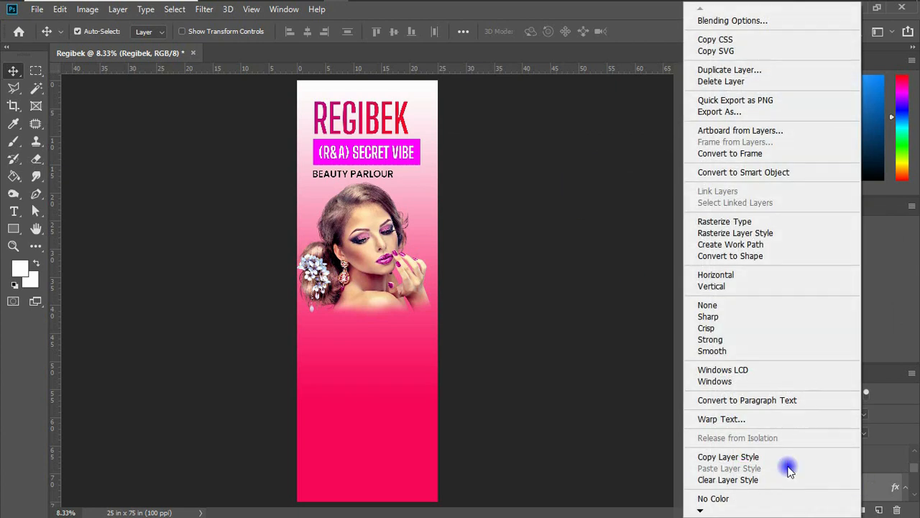
{"action": "left_click", "coordinate": [740, 458]}
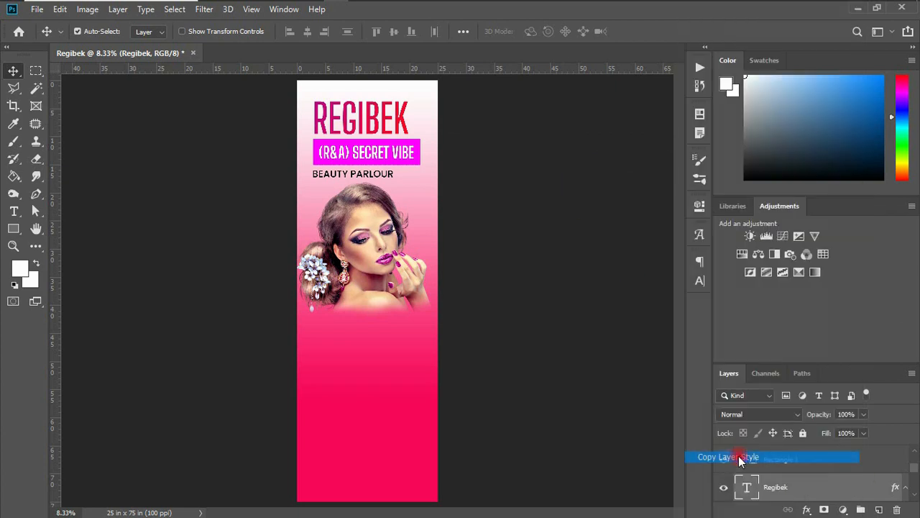
{"action": "left_click", "coordinate": [417, 165]}
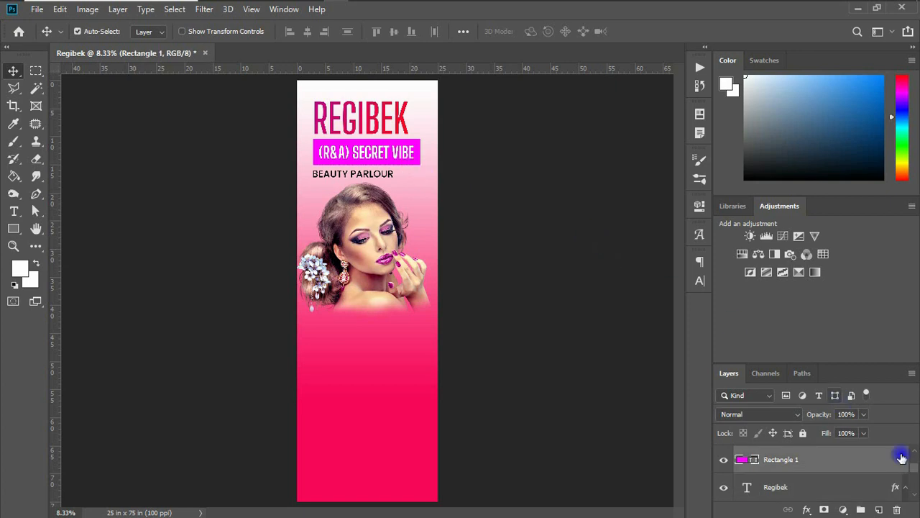
{"action": "right_click", "coordinate": [850, 459]}
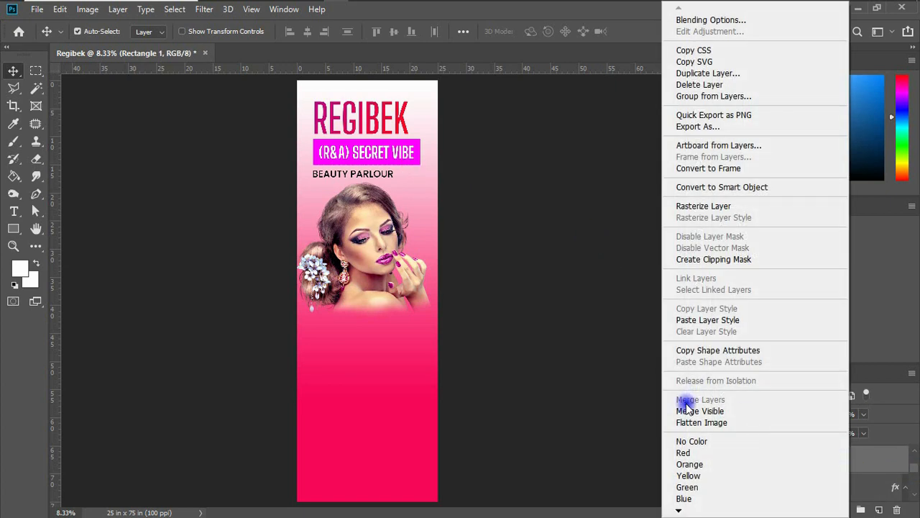
{"action": "left_click", "coordinate": [737, 321]}
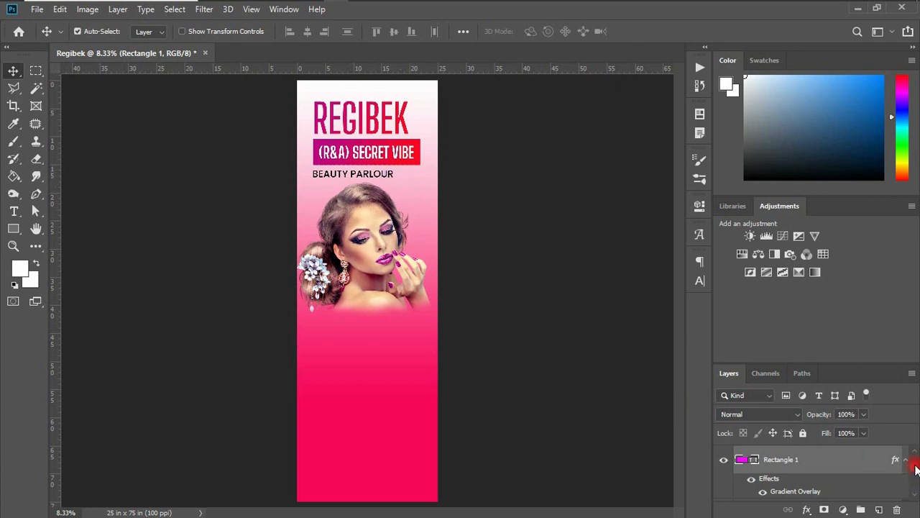
{"action": "scroll", "coordinate": [916, 468], "scroll_direction": "up", "scroll_amount": 3}
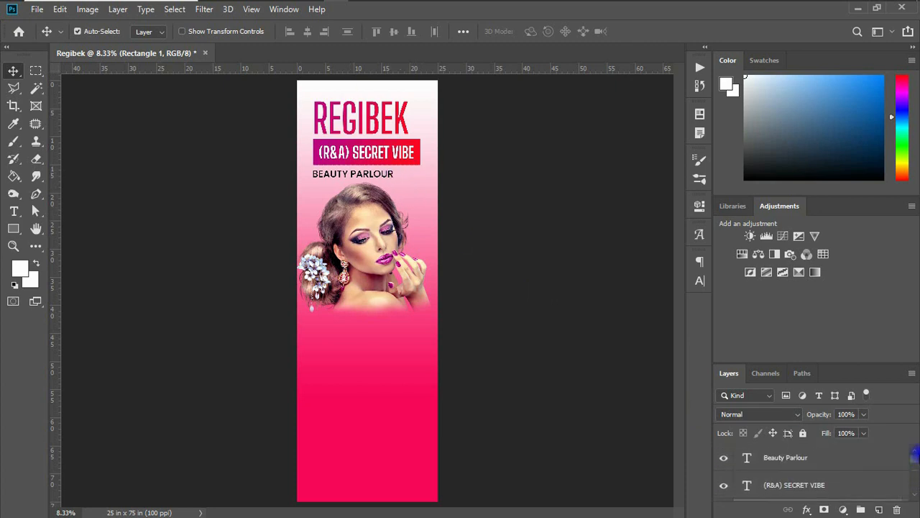
{"action": "left_click", "coordinate": [863, 459], "text": "shift"}
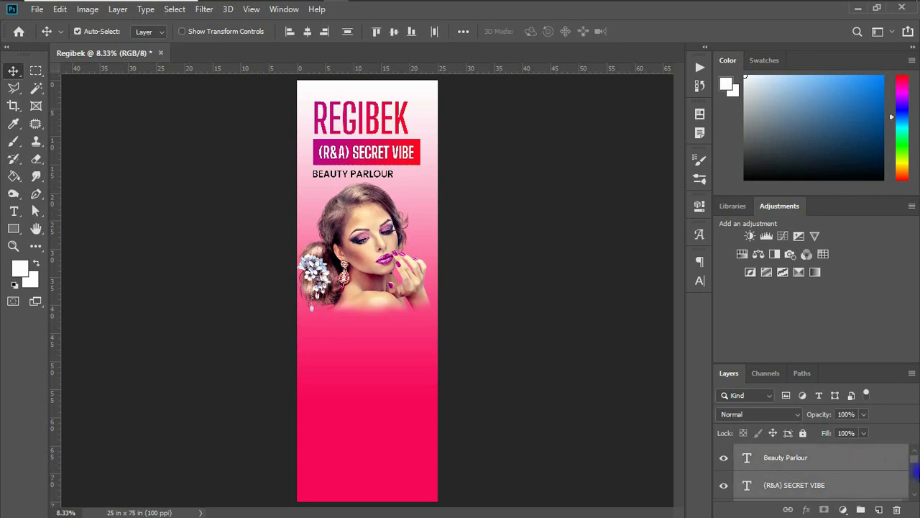
Group REGIBEK, the SECRET VIBE bar and BEAUTY PARLOUR as Group 1 and scale it to about 91%.
{"action": "left_click_drag", "start_coordinate": [914, 462], "coordinate": [914, 478]}
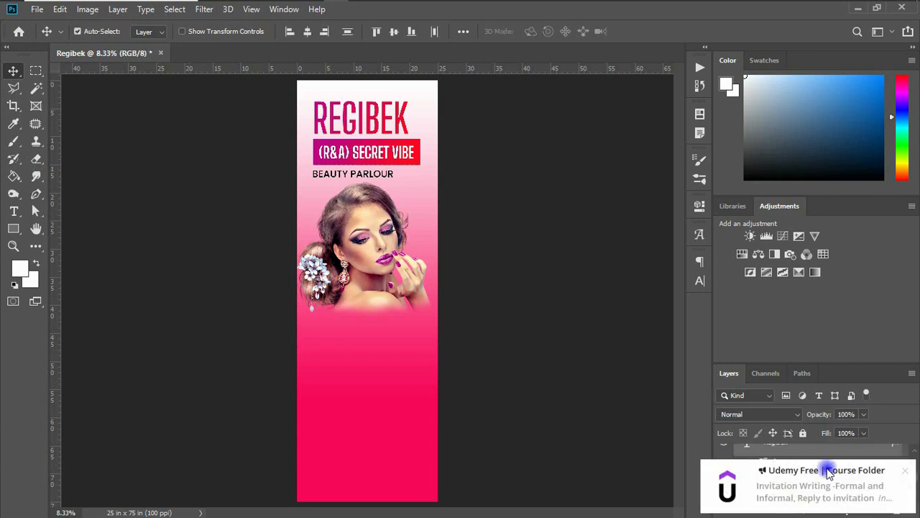
{"action": "left_click", "coordinate": [908, 476]}
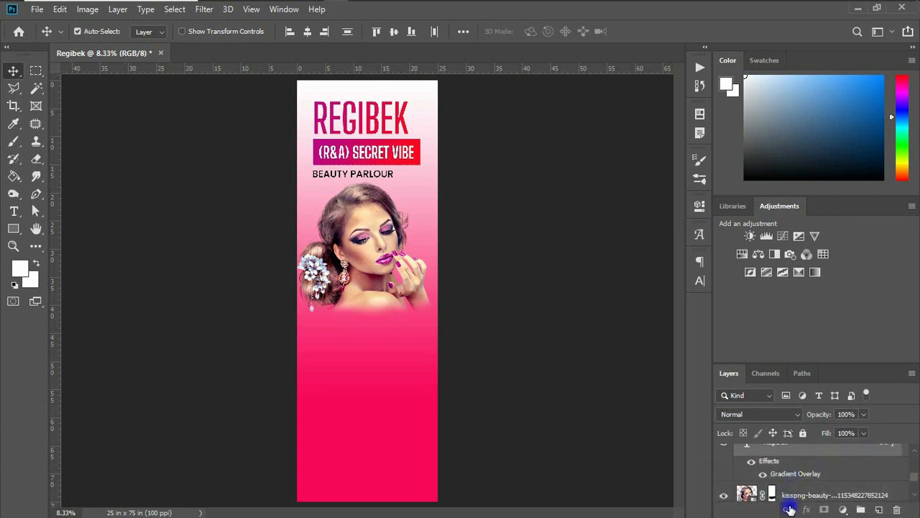
{"action": "key", "text": "ctrl+g"}
{"action": "key", "text": "ctrl+t"}
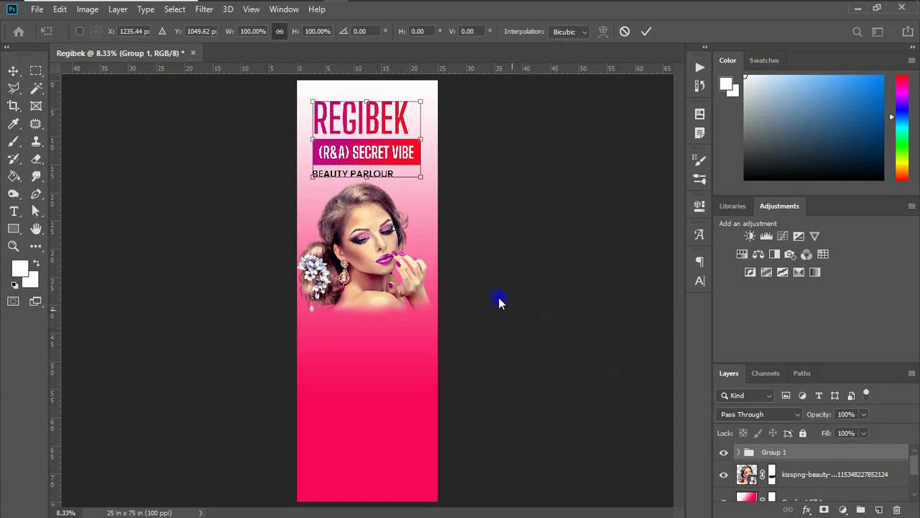
{"action": "left_click_drag", "start_coordinate": [420, 101], "coordinate": [417, 105]}
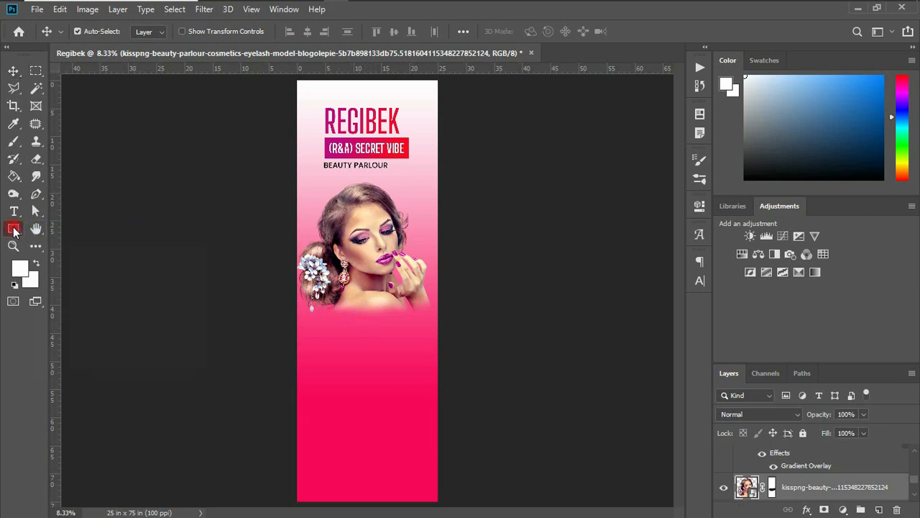
Draw a wide white rectangle with no outline just below the model photo.
{"action": "left_click_drag", "start_coordinate": [18, 231], "coordinate": [57, 225]}
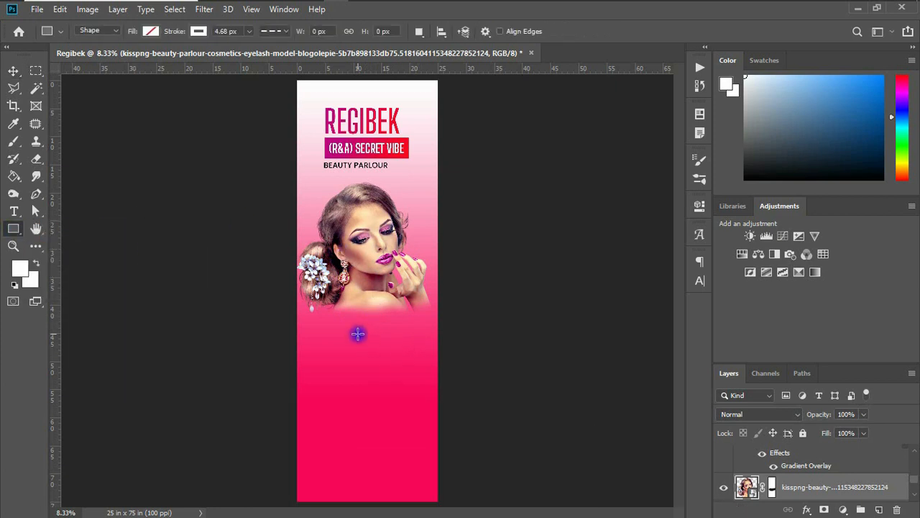
{"action": "left_click_drag", "start_coordinate": [319, 314], "coordinate": [417, 333]}
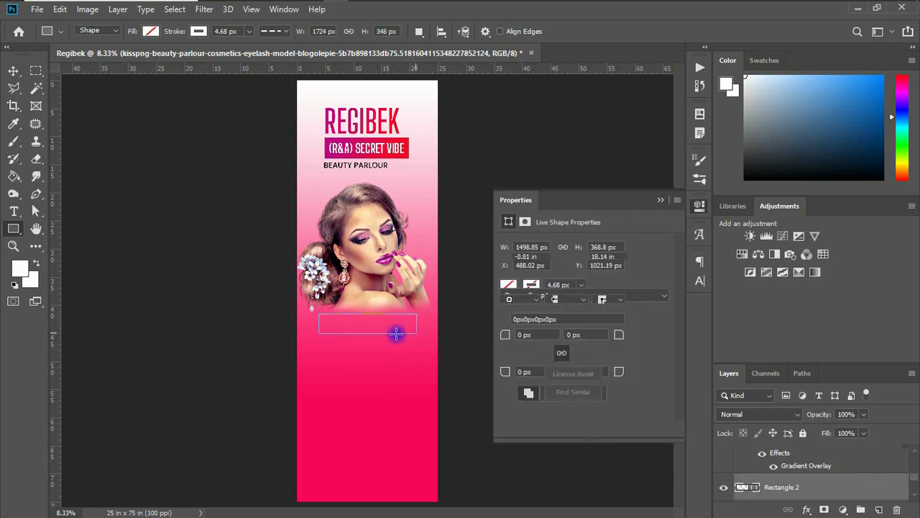
{"action": "left_click", "coordinate": [509, 285]}
{"action": "left_click", "coordinate": [520, 314]}
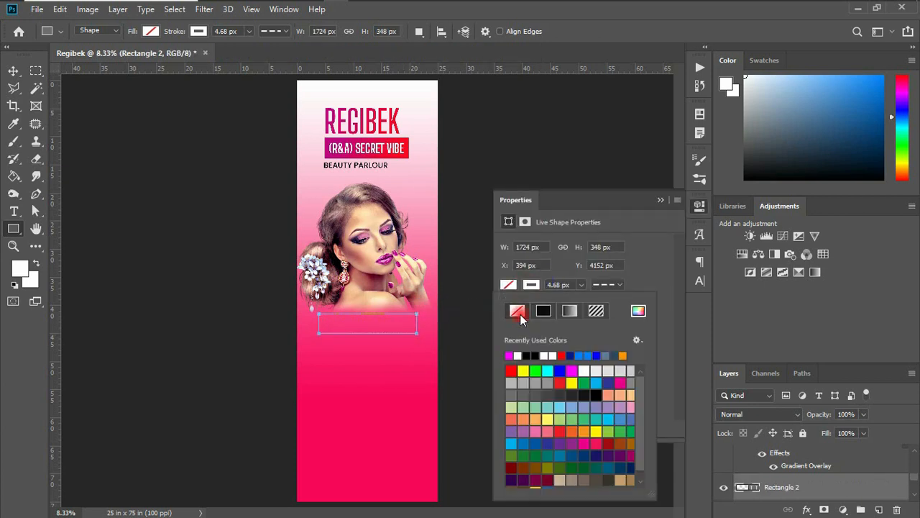
{"action": "left_click", "coordinate": [509, 284]}
{"action": "left_click", "coordinate": [510, 356]}
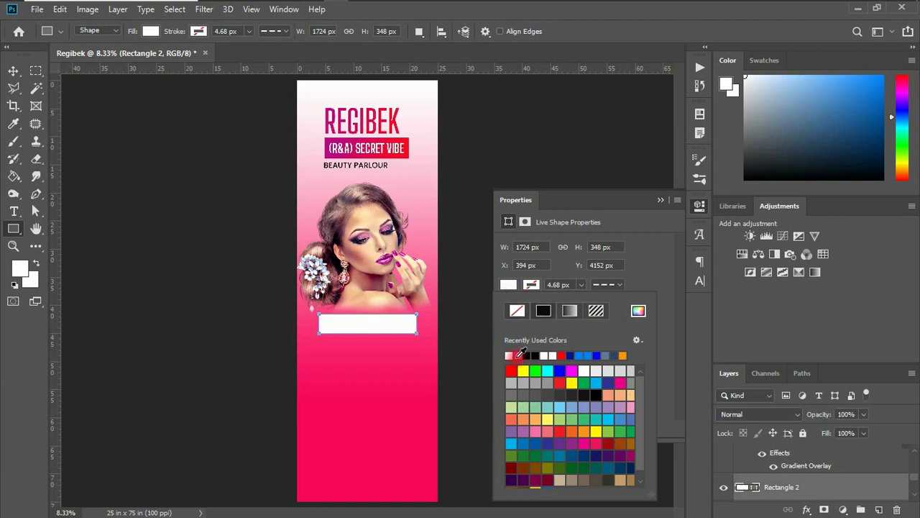
Centre the 1724 × 348 px white rectangle across the banner.
{"action": "left_click", "coordinate": [13, 71]}
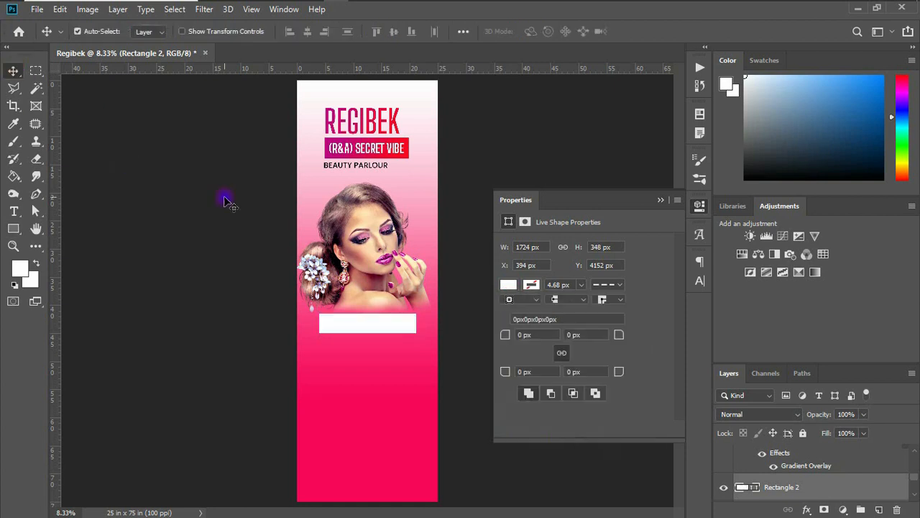
{"action": "left_click", "coordinate": [661, 200]}
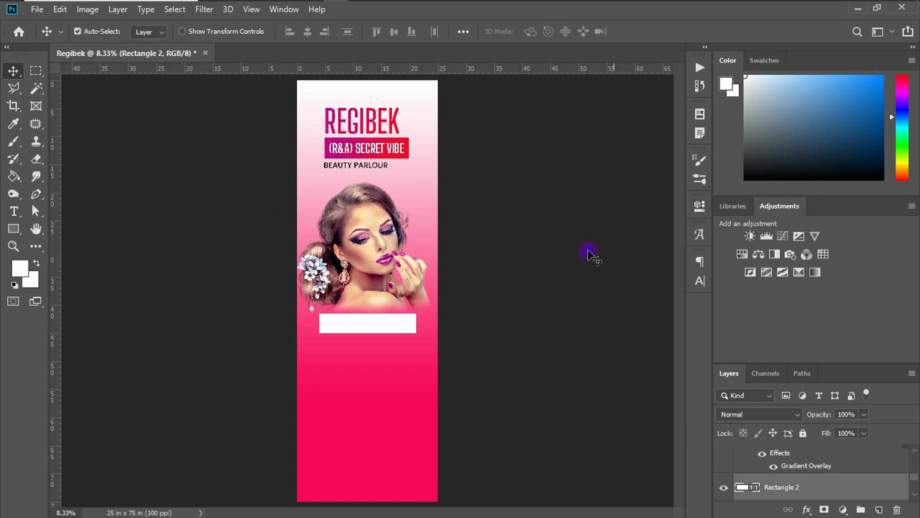
{"action": "left_click_drag", "start_coordinate": [400, 323], "coordinate": [401, 323]}
{"action": "left_click", "coordinate": [13, 211]}
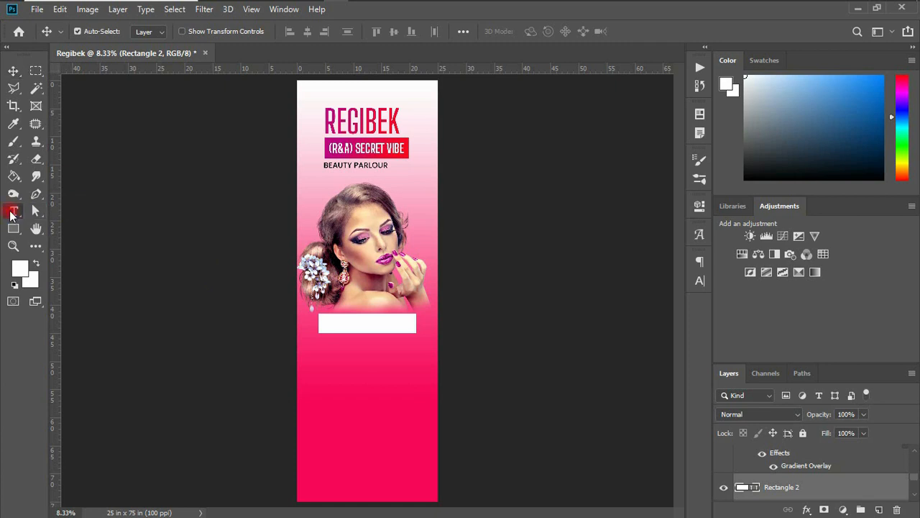
Type the heading 'our services' inside the white box.
{"action": "left_click", "coordinate": [333, 325]}
{"action": "type", "text": "our services"}
{"action": "key", "text": "ctrl+Return"}
{"action": "key", "text": "v"}
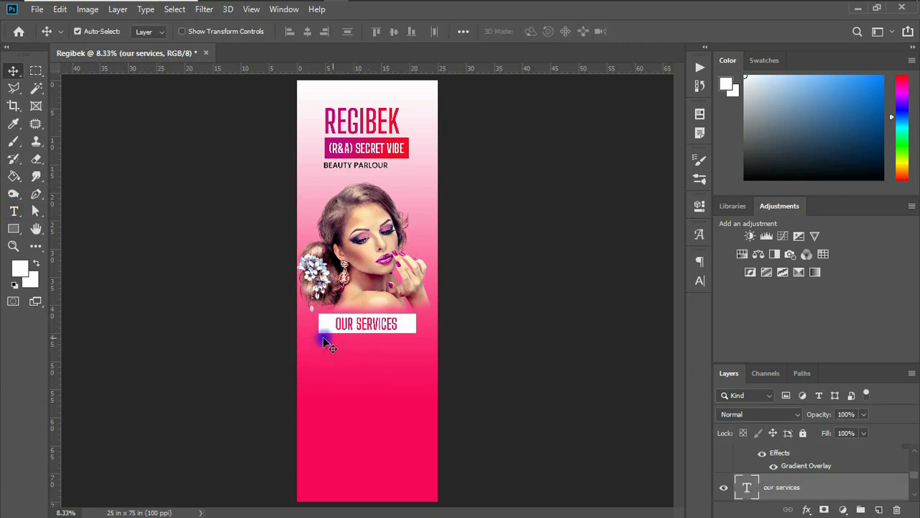
Paste the services list (Pedicure, Manicure, Stick-on Eye Lashes, Gel Nails…) below the heading.
{"action": "left_click", "coordinate": [12, 211]}
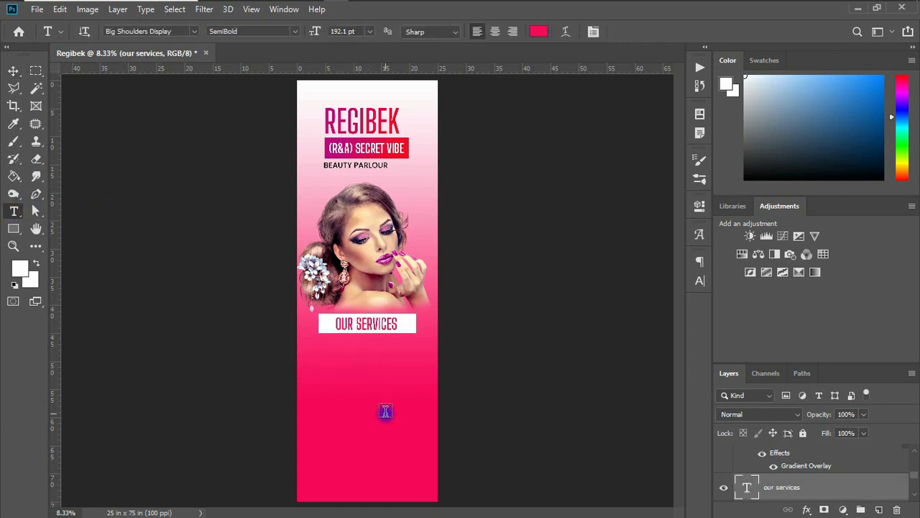
{"action": "left_click", "coordinate": [338, 359]}
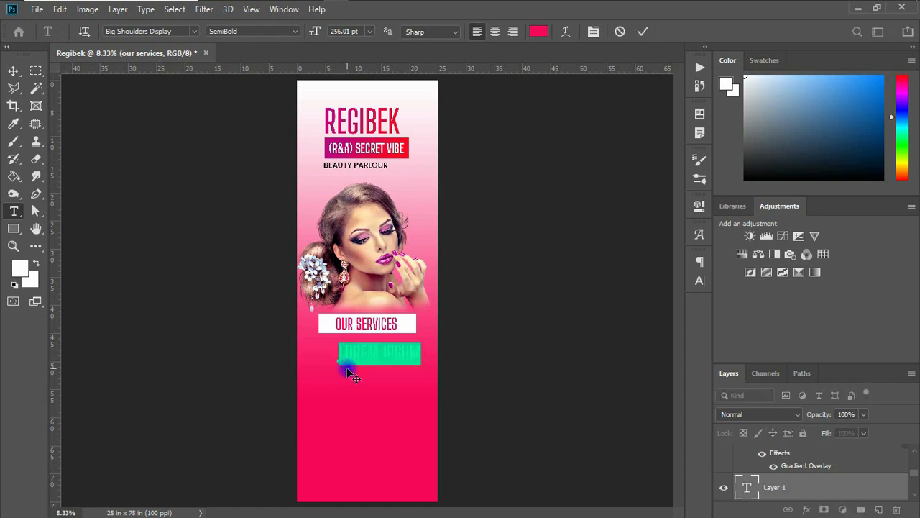
{"action": "key", "text": "ctrl+v"}
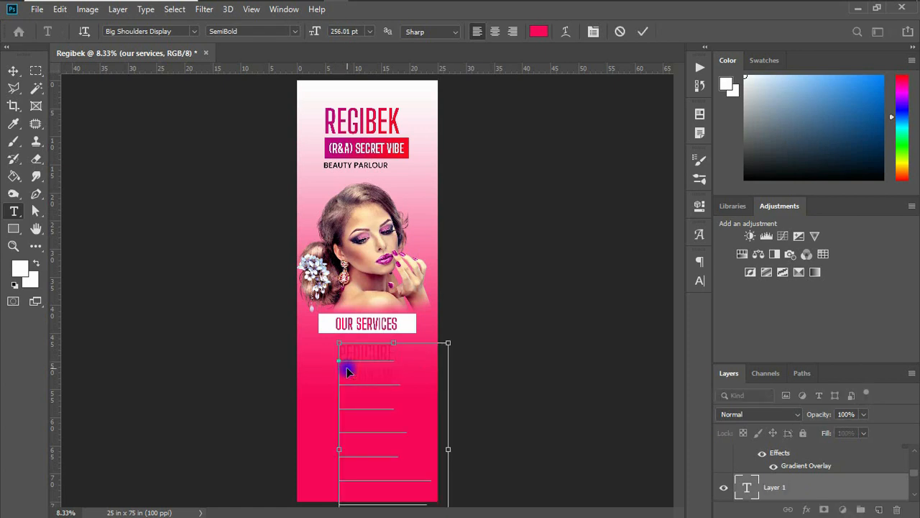
{"action": "left_click", "coordinate": [15, 72]}
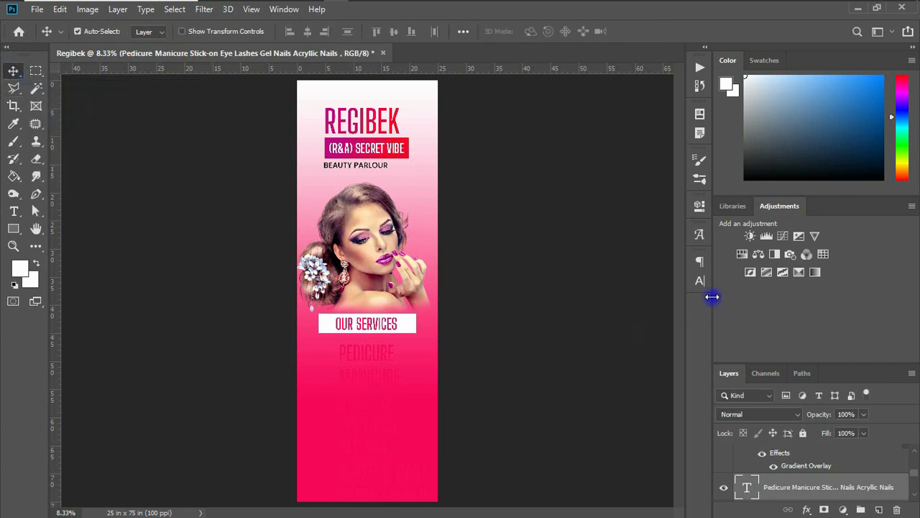
{"action": "left_click", "coordinate": [699, 280]}
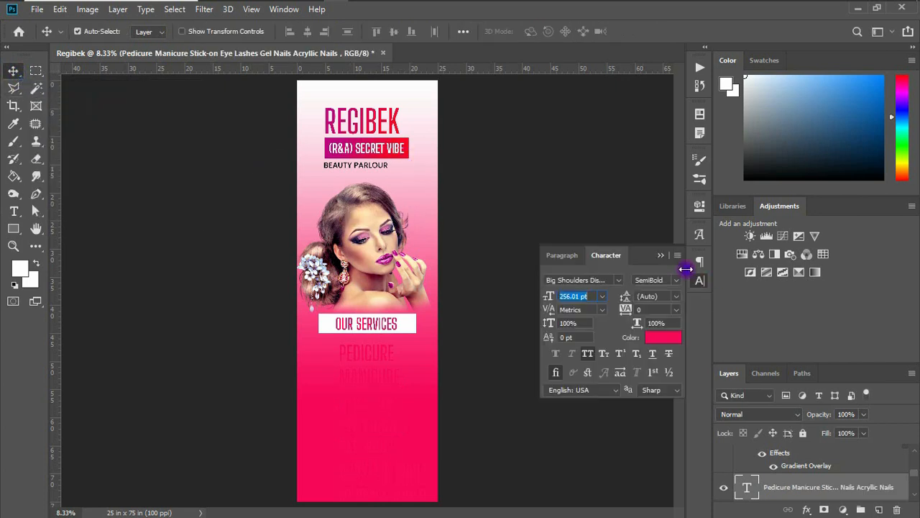
Make the services list white Poppins with All Caps turned off.
{"action": "left_click", "coordinate": [664, 341]}
{"action": "left_click_drag", "start_coordinate": [554, 345], "coordinate": [499, 207]}
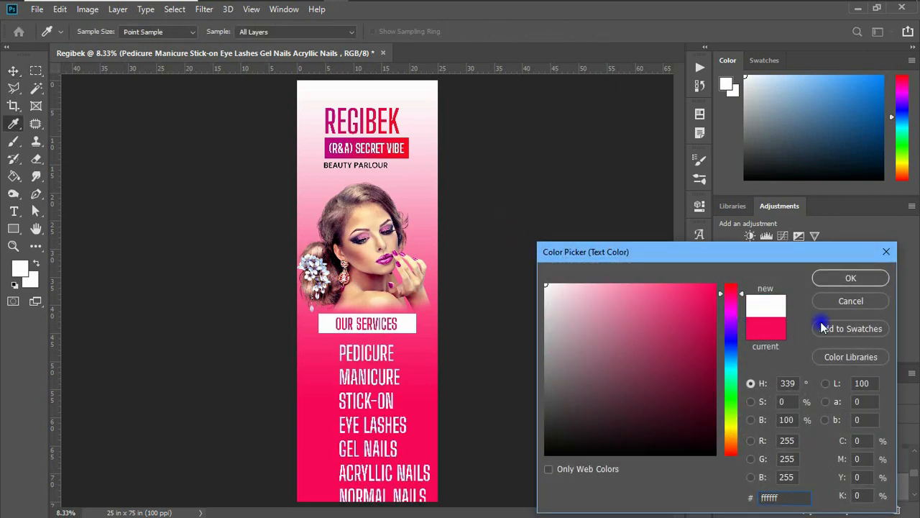
{"action": "left_click", "coordinate": [873, 279]}
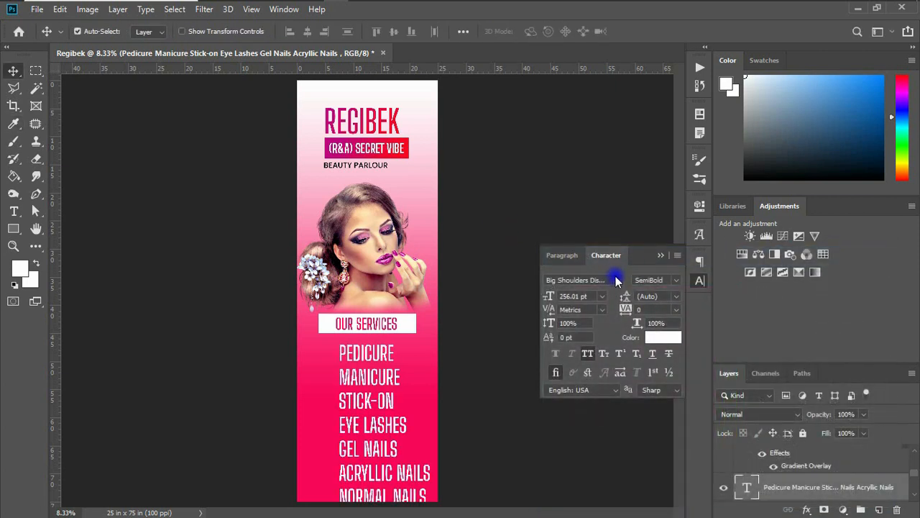
{"action": "left_click", "coordinate": [609, 279]}
{"action": "type", "text": "poppi"}
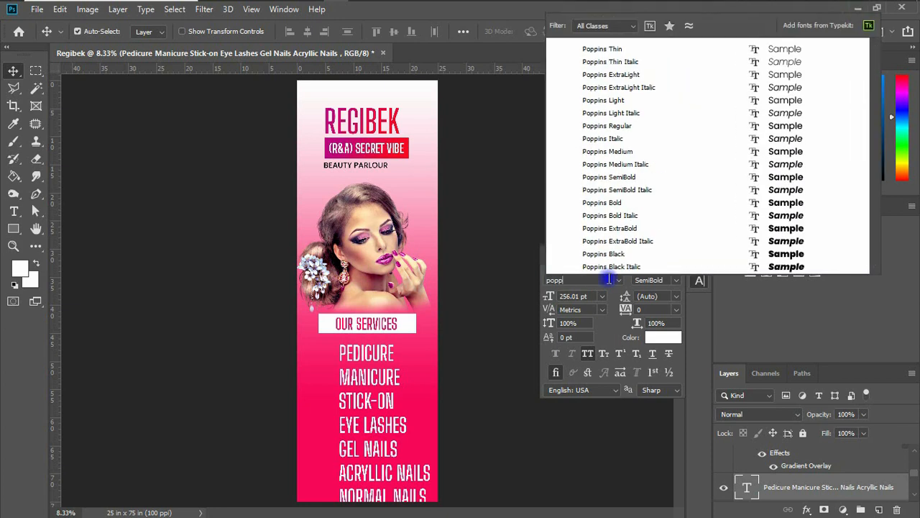
{"action": "key", "text": "Return"}
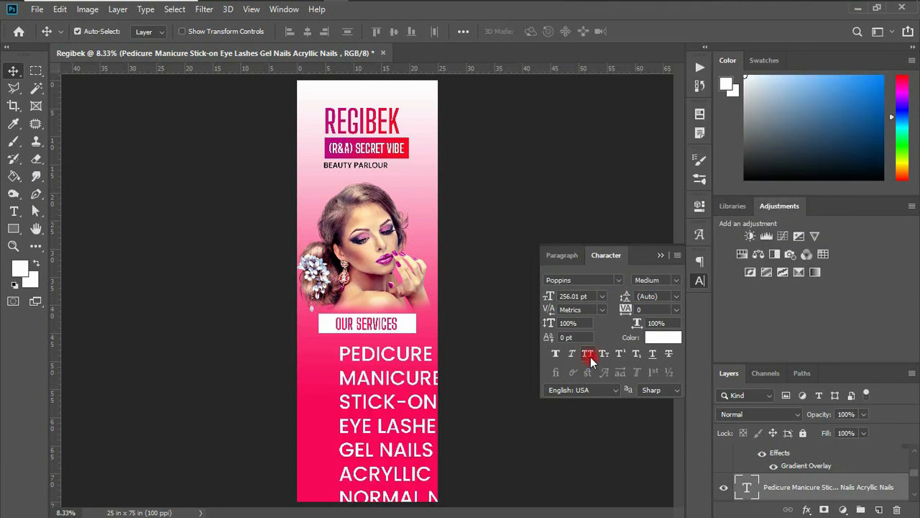
{"action": "left_click", "coordinate": [588, 356]}
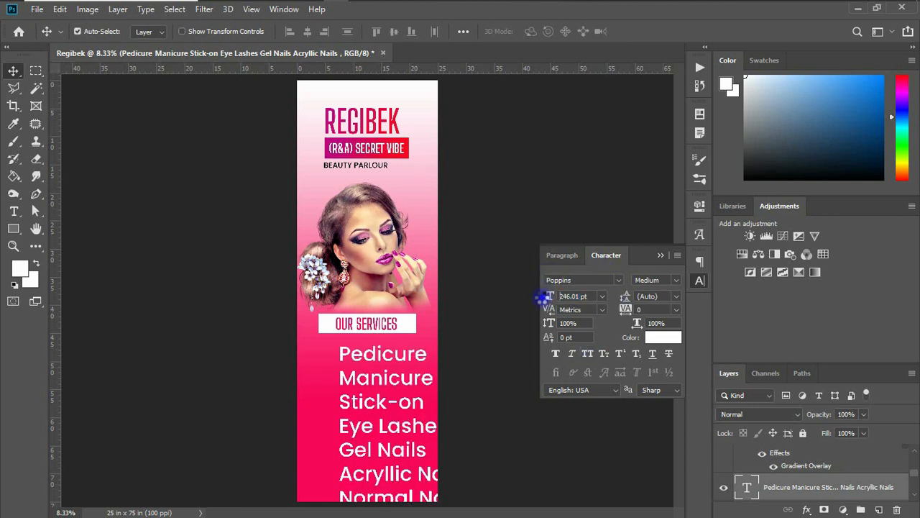
Reduce the list to 137 pt and shift it slightly lower beneath OUR SERVICES.
{"action": "left_click", "coordinate": [544, 297]}
{"action": "left_click_drag", "start_coordinate": [540, 297], "coordinate": [361, 369]}
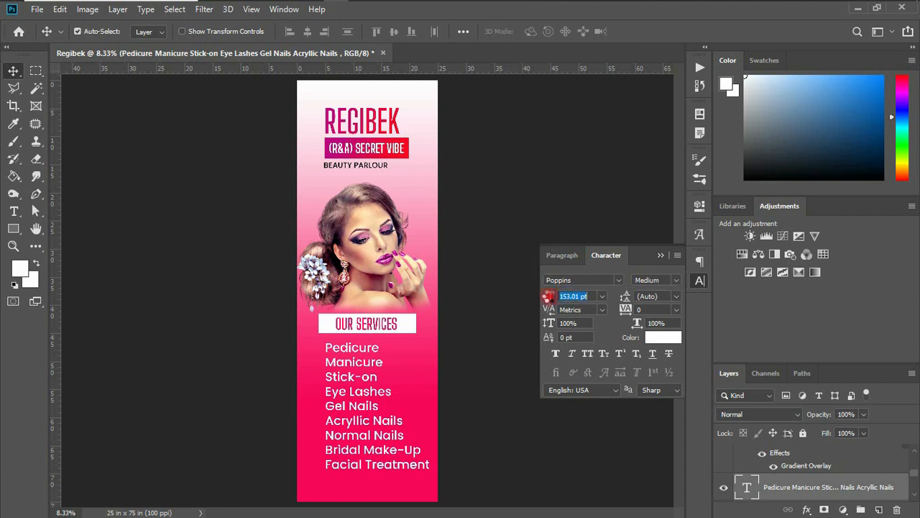
{"action": "left_click_drag", "start_coordinate": [551, 296], "coordinate": [539, 296]}
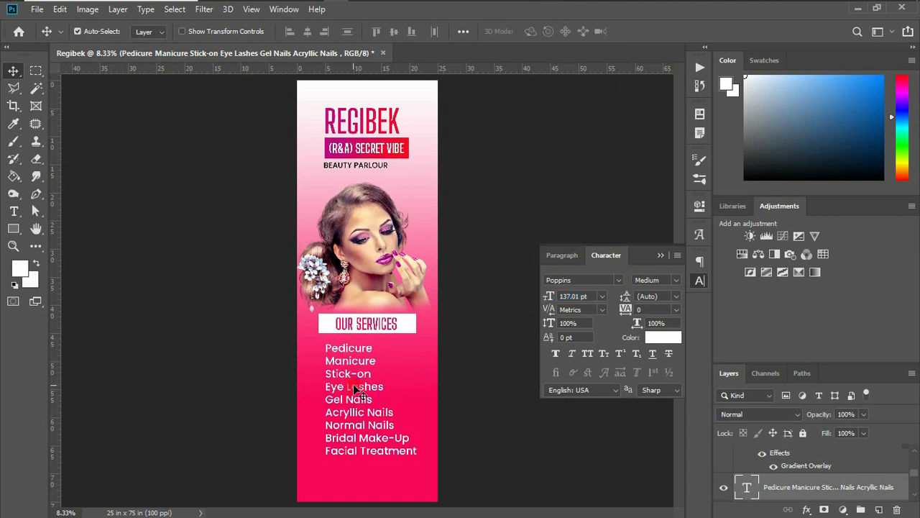
{"action": "left_click_drag", "start_coordinate": [354, 386], "coordinate": [361, 390]}
{"action": "key", "text": "ctrl+plus"}
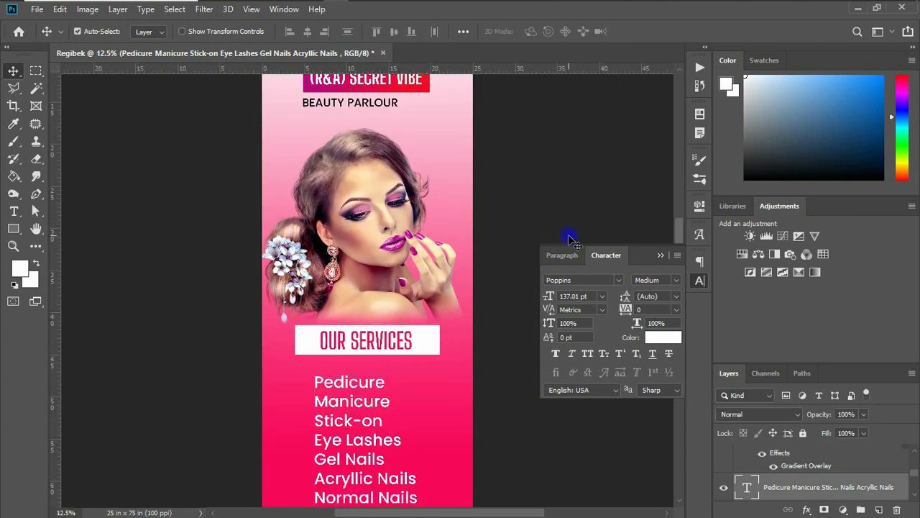
{"action": "left_click", "coordinate": [661, 255]}
{"action": "scroll", "coordinate": [274, 201], "scroll_direction": "down", "scroll_amount": 3}
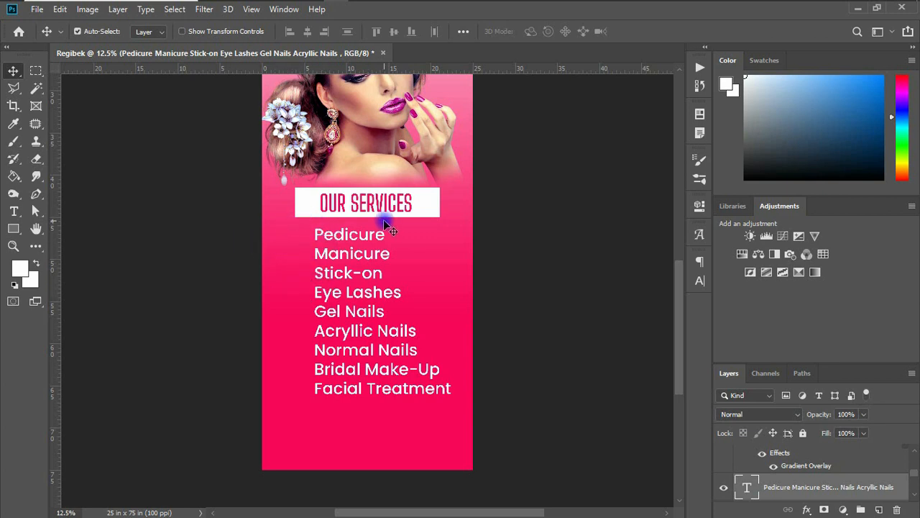
Draw a Checkmark custom shape beside the services list.
{"action": "left_click", "coordinate": [12, 228]}
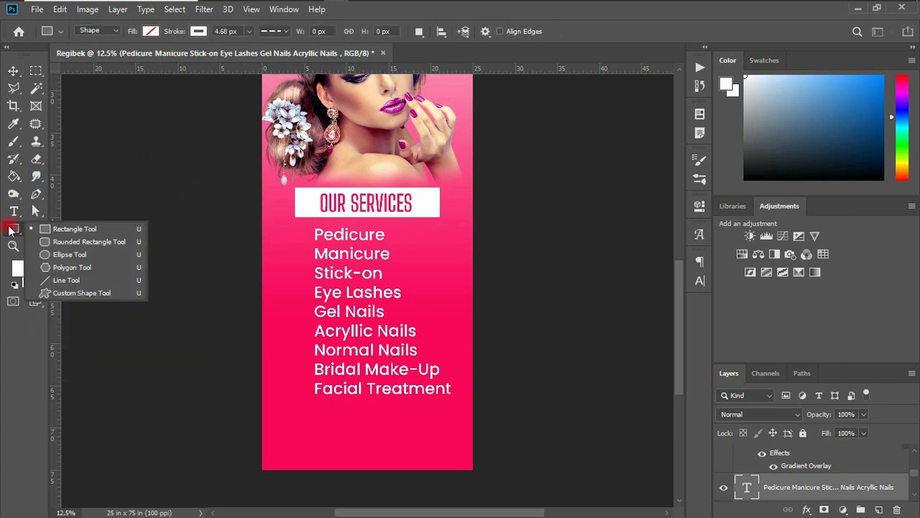
{"action": "left_click", "coordinate": [69, 295]}
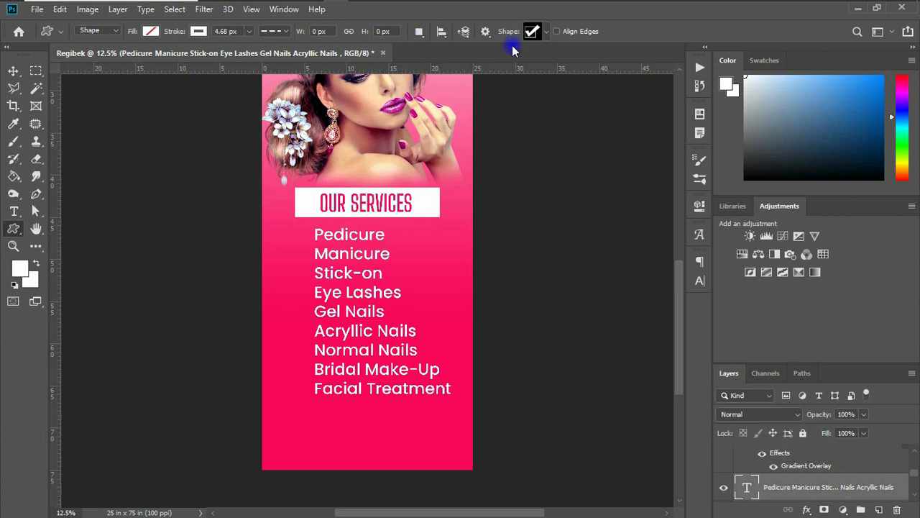
{"action": "left_click", "coordinate": [546, 34]}
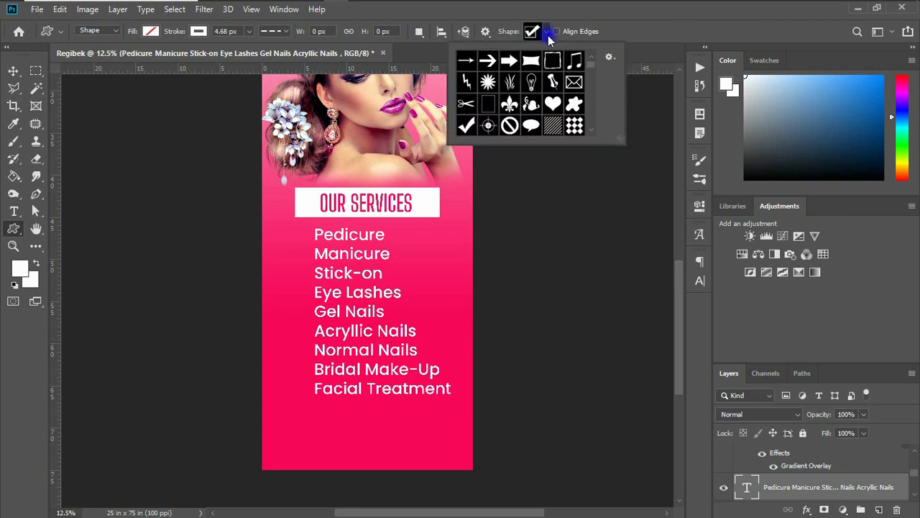
{"action": "left_click", "coordinate": [468, 126]}
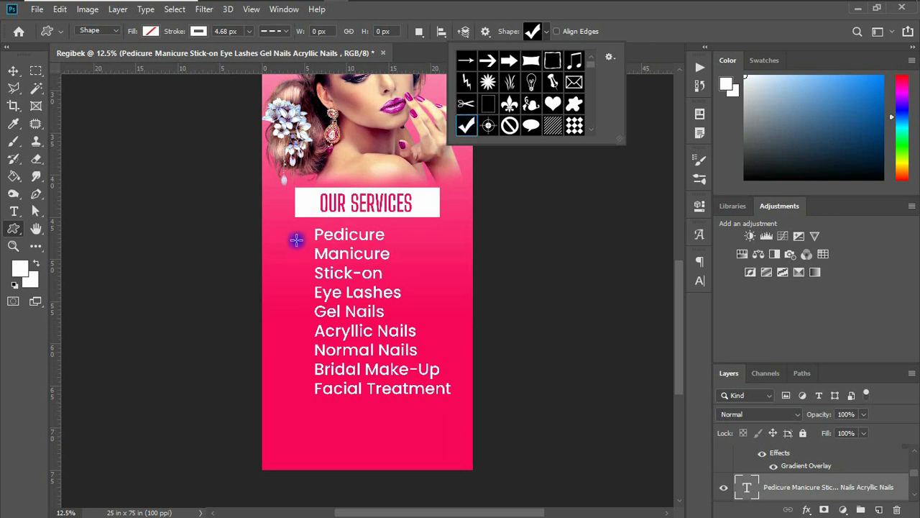
{"action": "left_click_drag", "start_coordinate": [291, 238], "coordinate": [315, 248]}
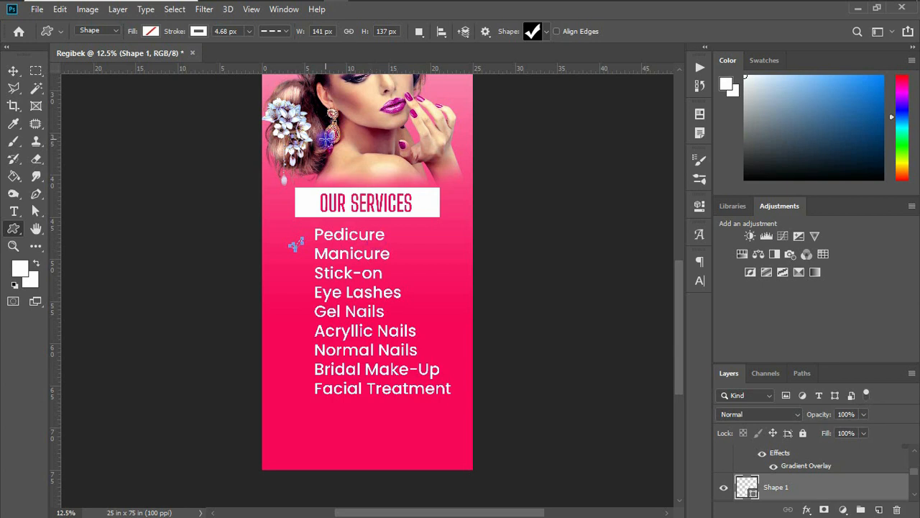
Give the checkmark no outline and an orange fill.
{"action": "left_click", "coordinate": [199, 32]}
{"action": "left_click", "coordinate": [141, 57]}
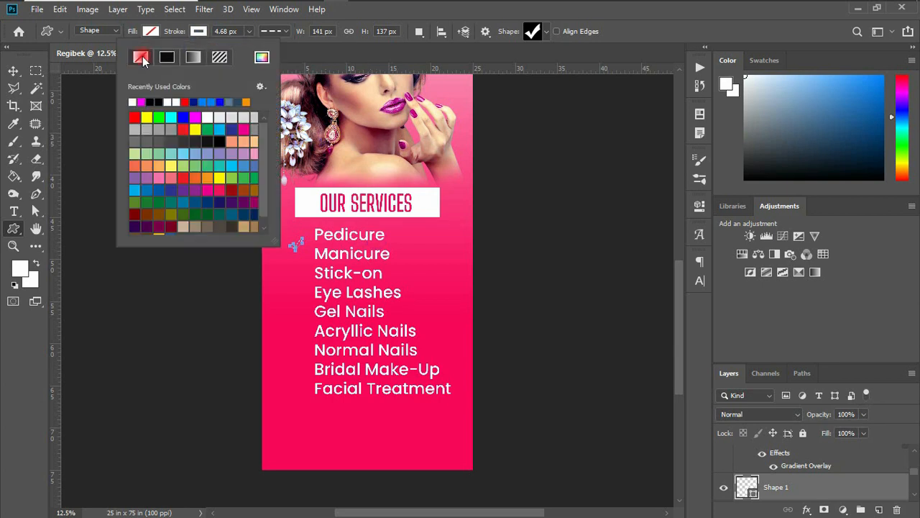
{"action": "left_click", "coordinate": [151, 32]}
{"action": "left_click", "coordinate": [151, 32]}
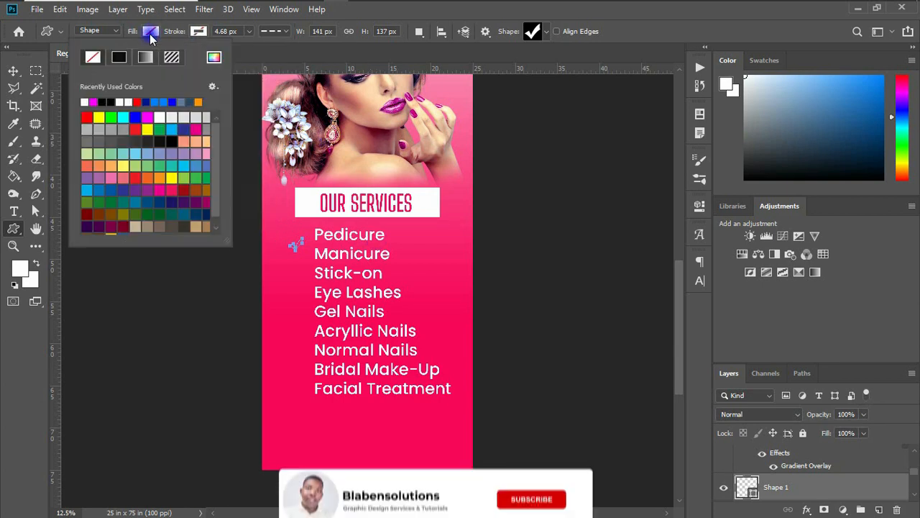
{"action": "left_click", "coordinate": [198, 102]}
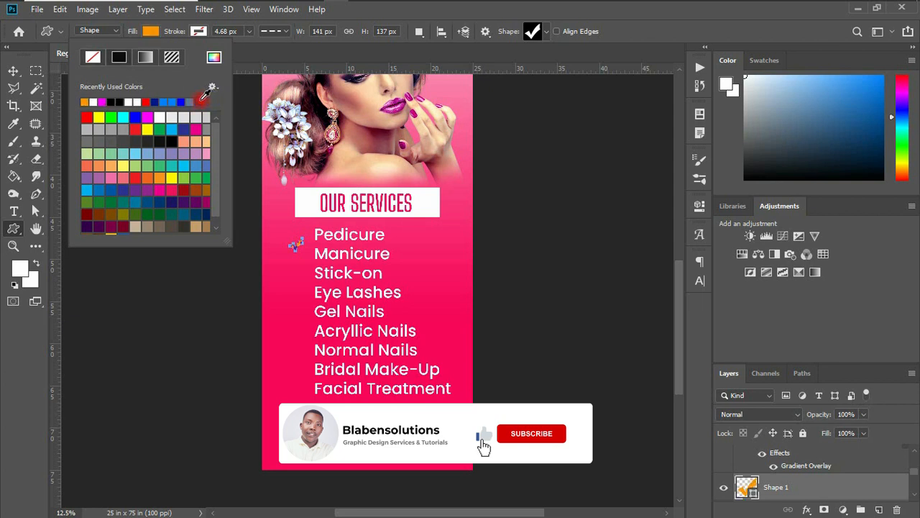
{"action": "left_click", "coordinate": [13, 71]}
{"action": "left_click", "coordinate": [13, 71]}
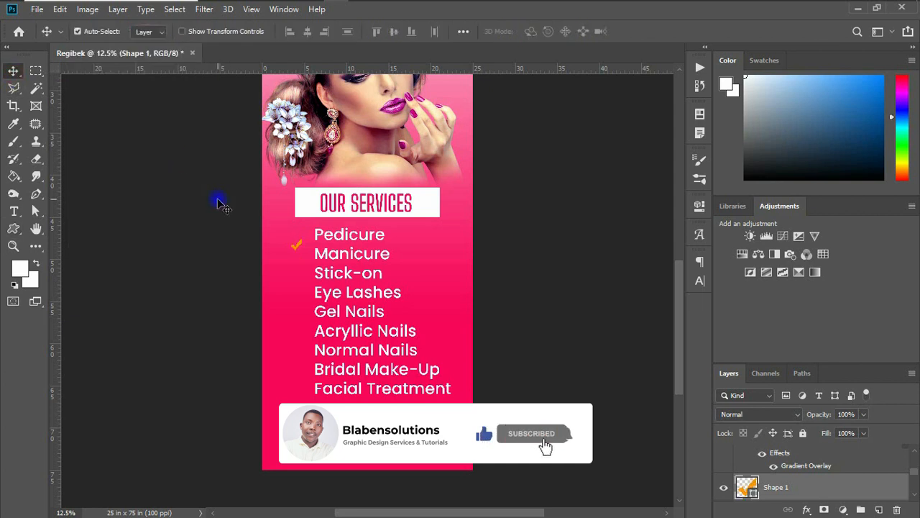
Place the checkmark left of Pedicure and duplicate it for the following service lines.
{"action": "left_click_drag", "start_coordinate": [301, 249], "coordinate": [309, 240]}
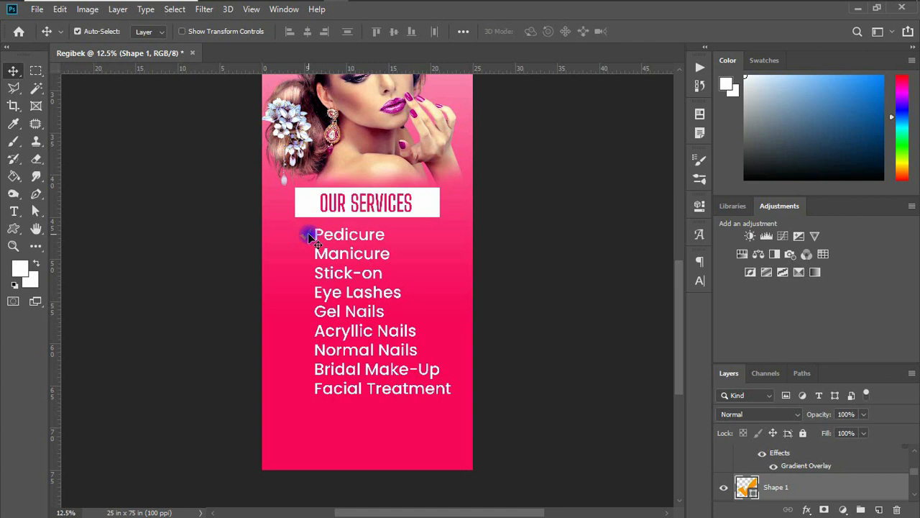
{"action": "key", "text": "ctrl+j"}
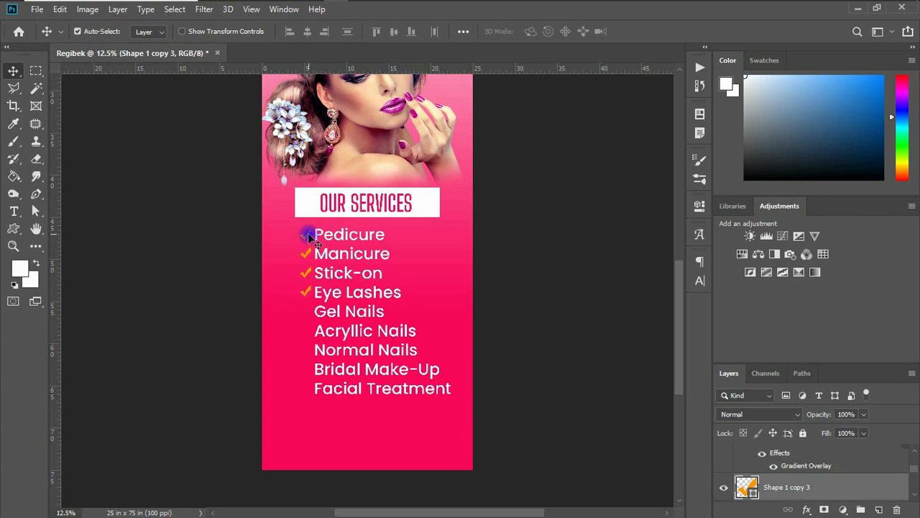
{"action": "key", "text": "ctrl+j"}
{"action": "key", "text": "ctrl+j"}
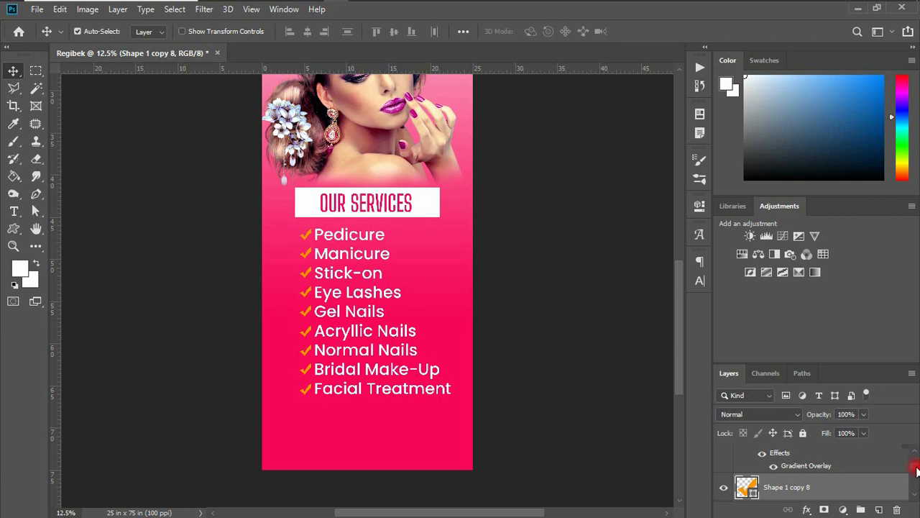
Link the original Shape 1 checkmark with the services text layer.
{"action": "left_click_drag", "start_coordinate": [917, 471], "coordinate": [917, 483]}
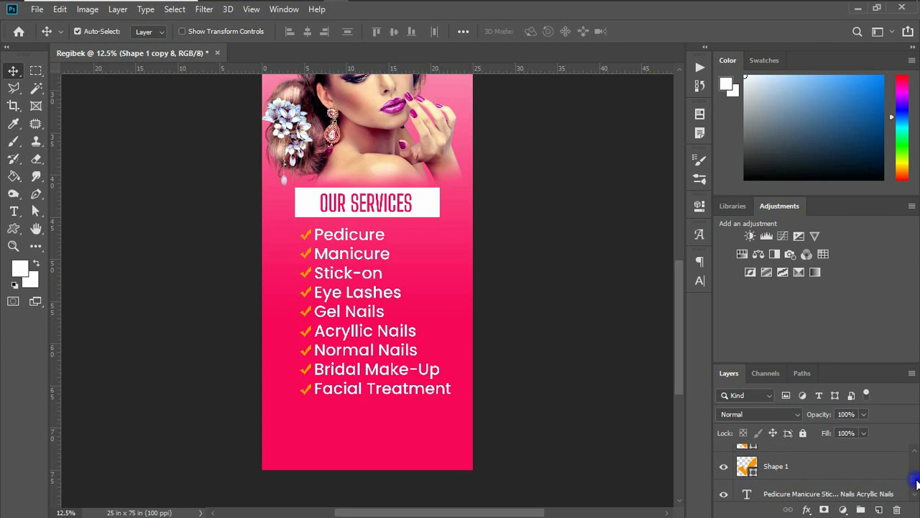
{"action": "left_click", "coordinate": [807, 468]}
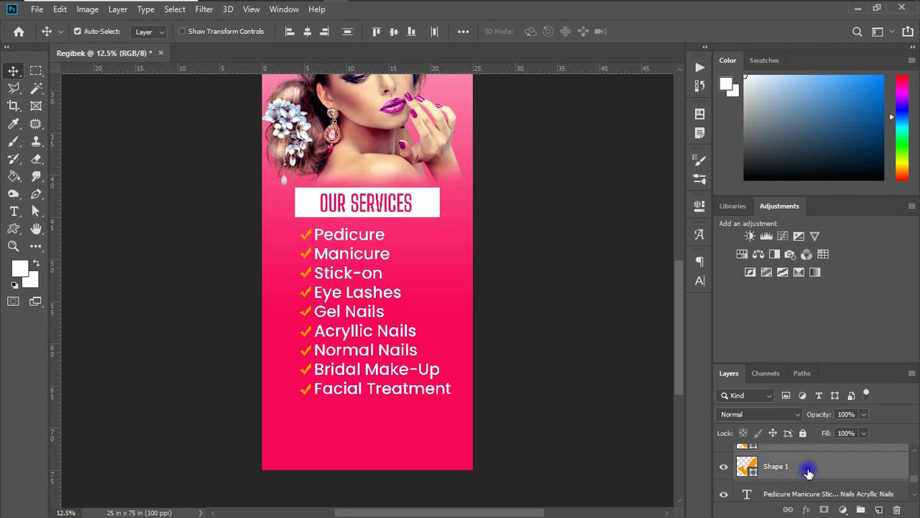
{"action": "left_click", "coordinate": [789, 509]}
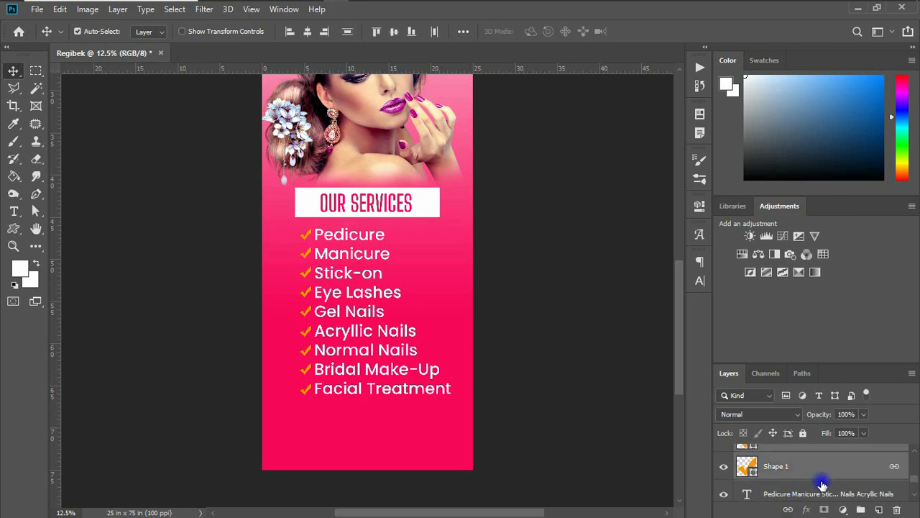
{"action": "left_click", "coordinate": [822, 490], "text": "ctrl"}
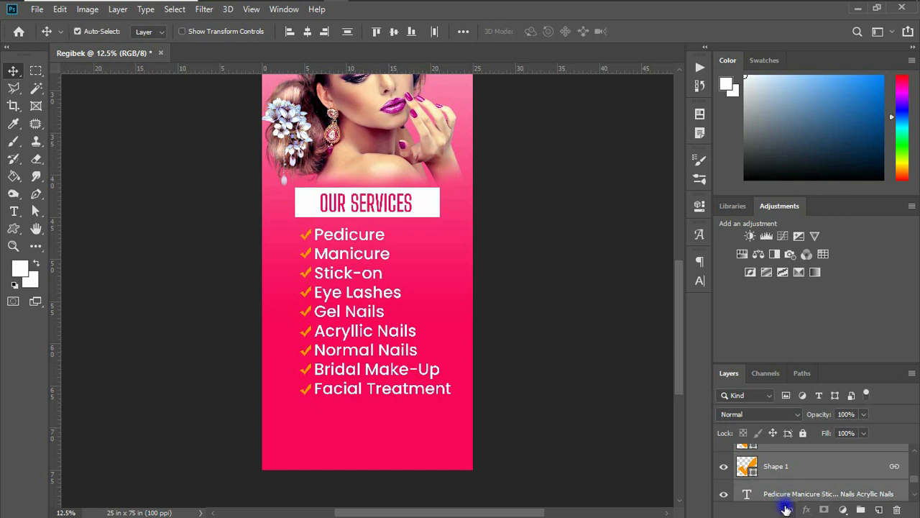
{"action": "left_click", "coordinate": [787, 510]}
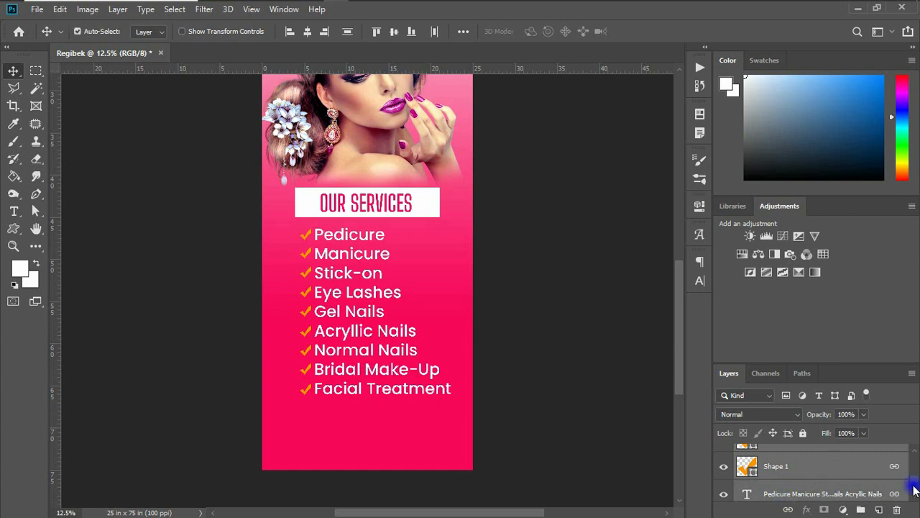
{"action": "scroll", "coordinate": [917, 473], "scroll_direction": "up", "scroll_amount": 5}
{"action": "scroll", "coordinate": [917, 473], "scroll_direction": "up", "scroll_amount": 3}
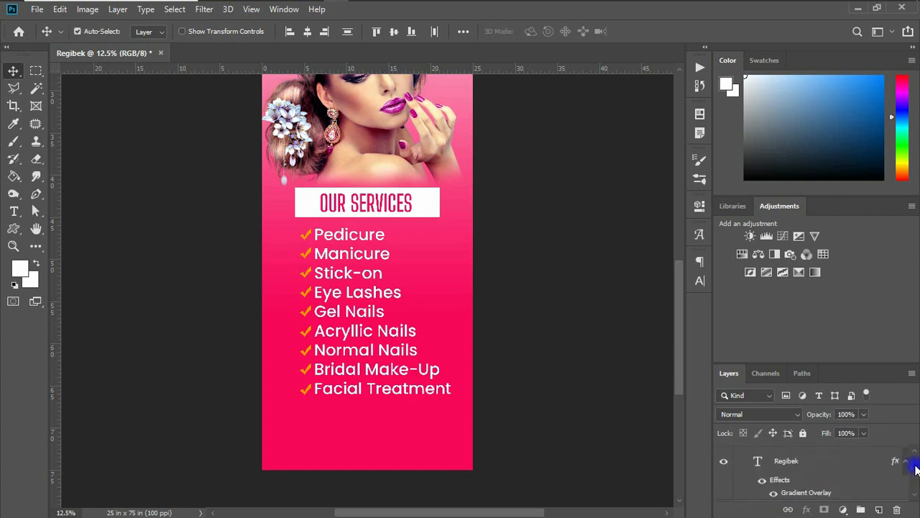
{"action": "scroll", "coordinate": [917, 476], "scroll_direction": "down", "scroll_amount": 6}
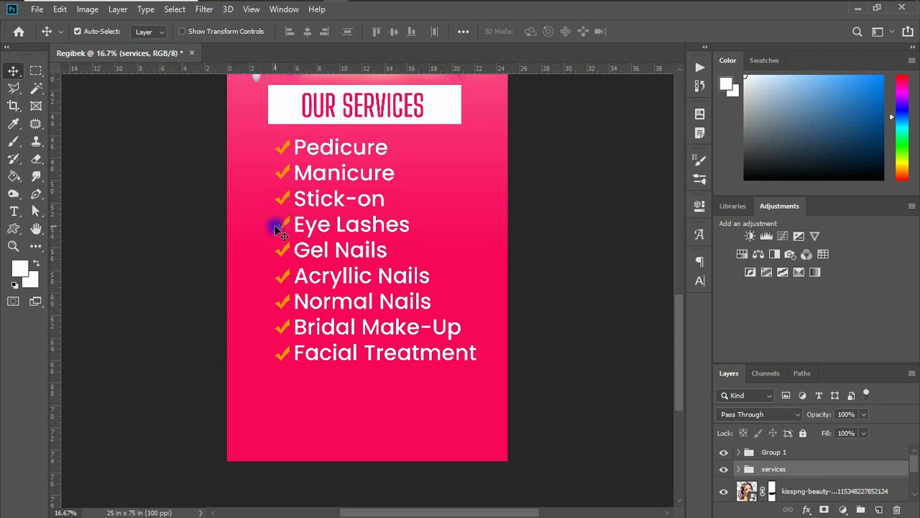
Draw a wide white footer rectangle with no outline across the banner bottom.
{"action": "left_click", "coordinate": [13, 229]}
{"action": "left_click", "coordinate": [49, 225]}
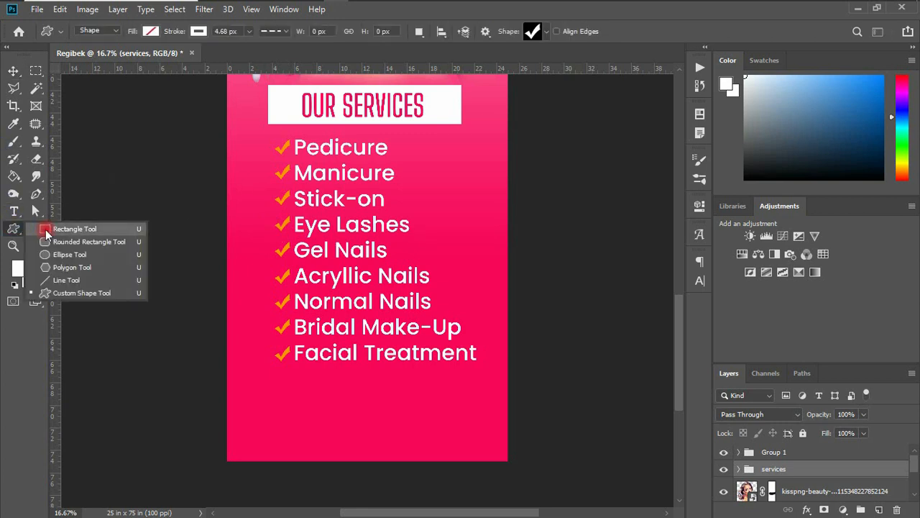
{"action": "mouse_move", "coordinate": [219, 367]}
{"action": "left_mouse_down"}
{"action": "mouse_move", "coordinate": [556, 394]}
{"action": "mouse_move", "coordinate": [537, 479]}
{"action": "left_mouse_up"}
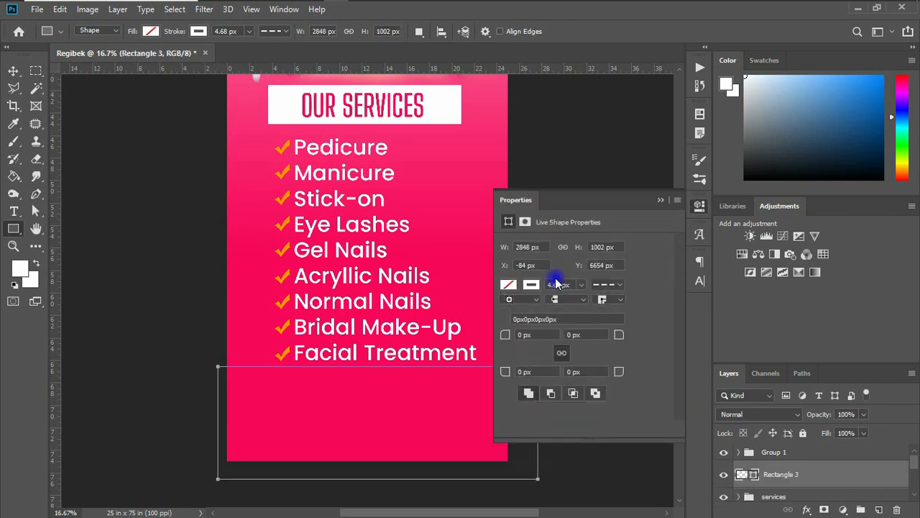
{"action": "left_click", "coordinate": [531, 284]}
{"action": "left_click", "coordinate": [517, 310]}
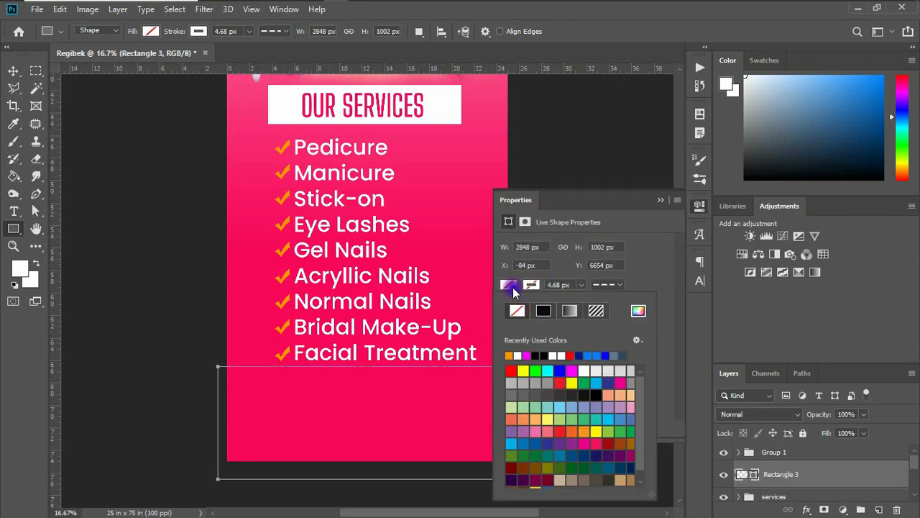
{"action": "left_click", "coordinate": [518, 356]}
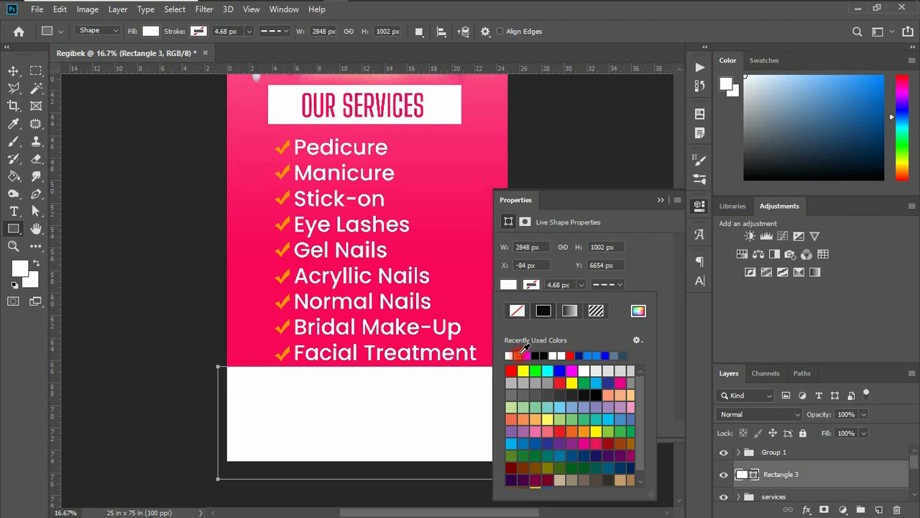
Nudge the 2848 × 1002 px footer rectangle left and down to fill the bottom.
{"action": "left_click", "coordinate": [660, 200]}
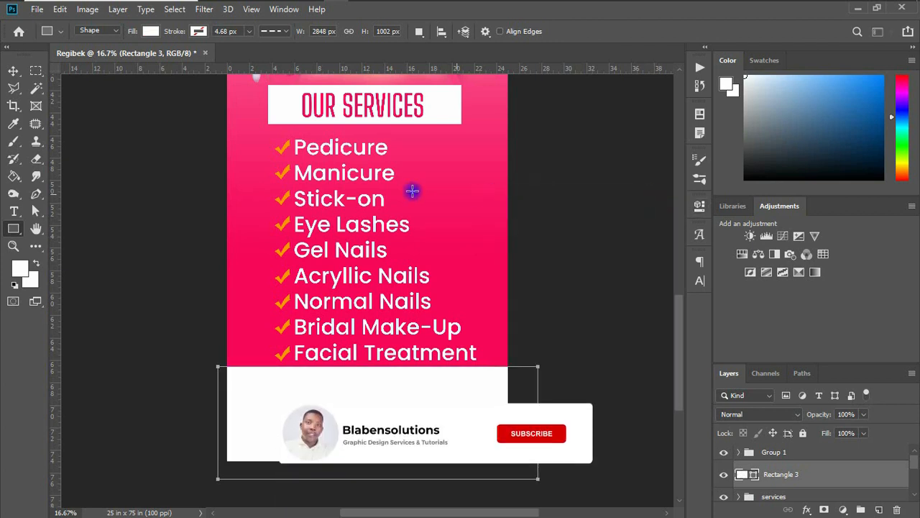
{"action": "left_click", "coordinate": [12, 76]}
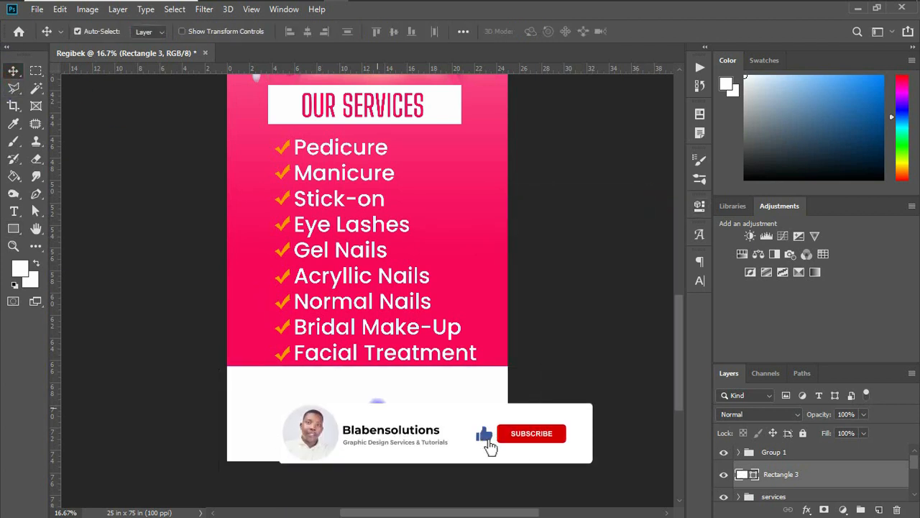
{"action": "left_click_drag", "start_coordinate": [377, 407], "coordinate": [368, 410]}
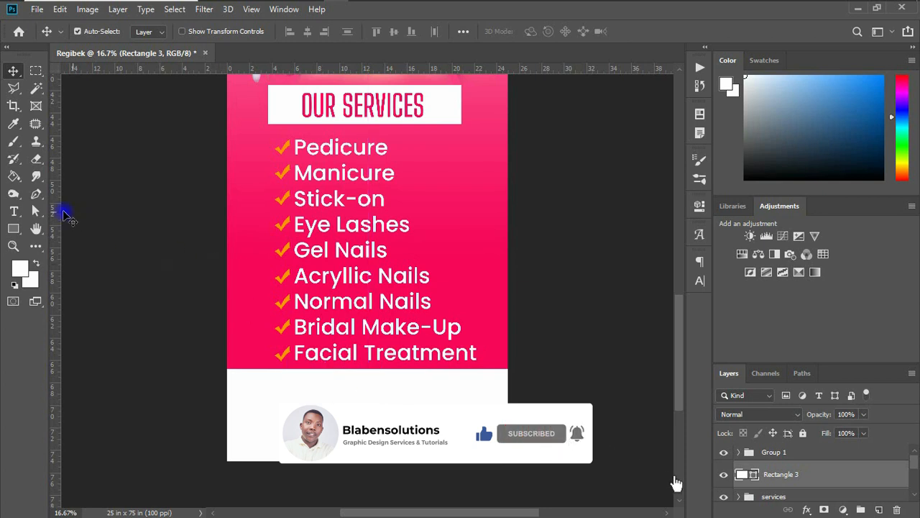
{"action": "left_click", "coordinate": [14, 210]}
{"action": "left_click", "coordinate": [382, 372]}
Start a new dark crimson (a7073e) text layer stacked above Rectangle 3.
{"action": "key", "text": "v"}
{"action": "left_click", "coordinate": [367, 254]}
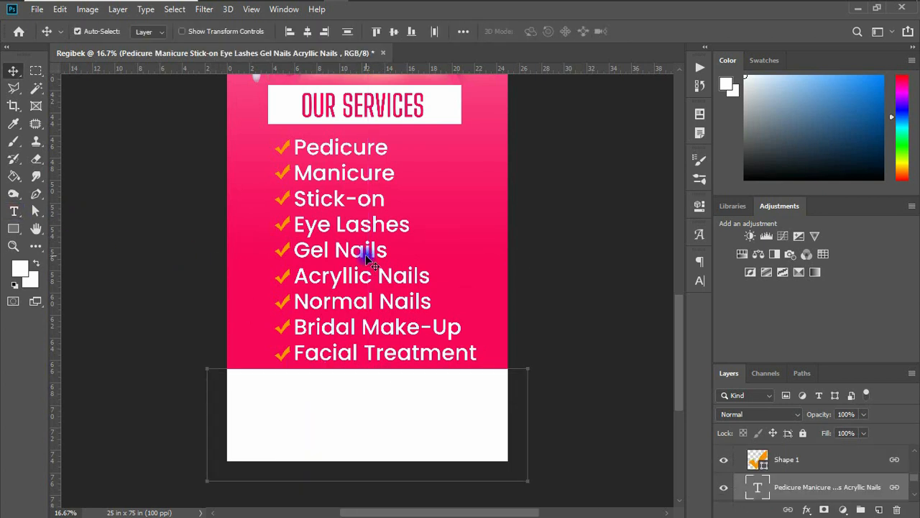
{"action": "left_click", "coordinate": [13, 210]}
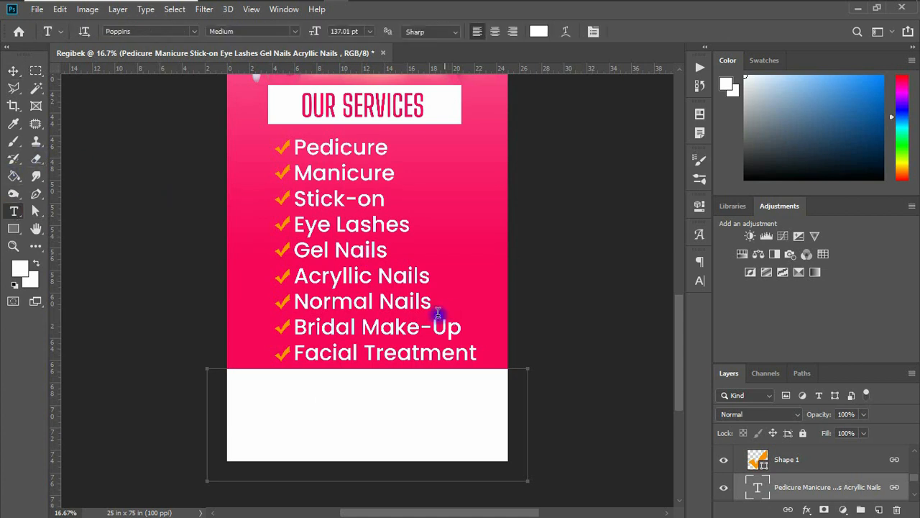
{"action": "left_click", "coordinate": [248, 307]}
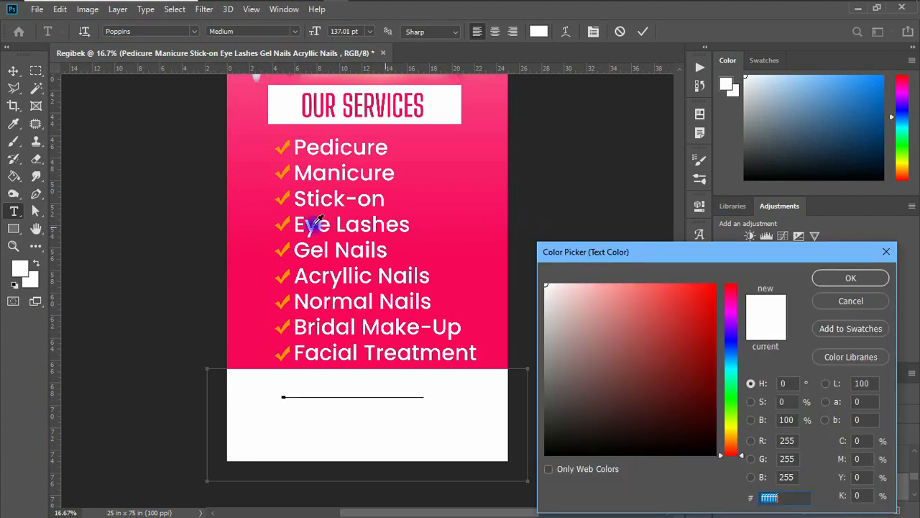
{"action": "left_click", "coordinate": [261, 247]}
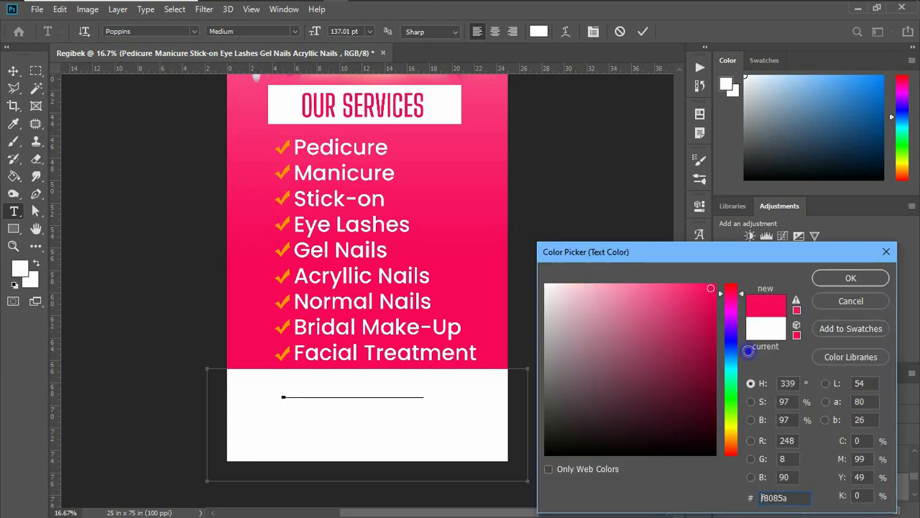
{"action": "mouse_move", "coordinate": [713, 305]}
{"action": "left_mouse_down"}
{"action": "mouse_move", "coordinate": [708, 358]}
{"action": "mouse_move", "coordinate": [709, 343]}
{"action": "left_mouse_up"}
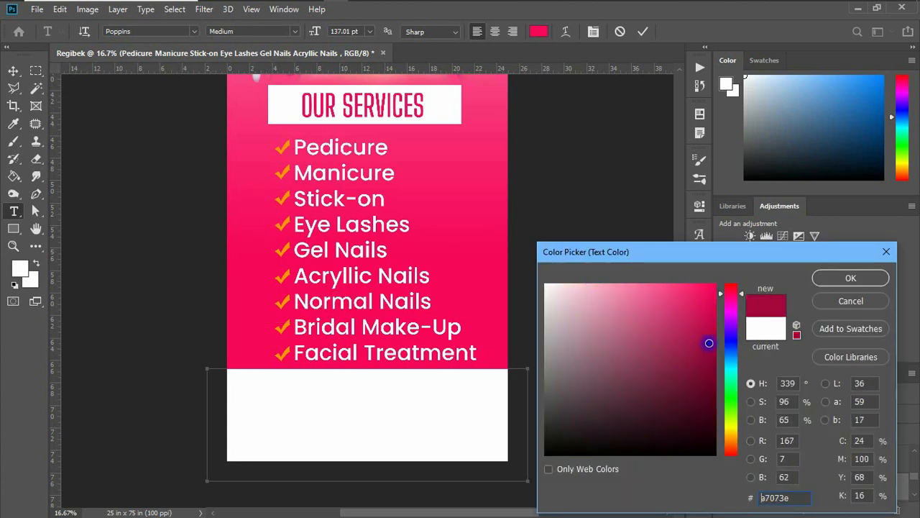
{"action": "left_click", "coordinate": [841, 282]}
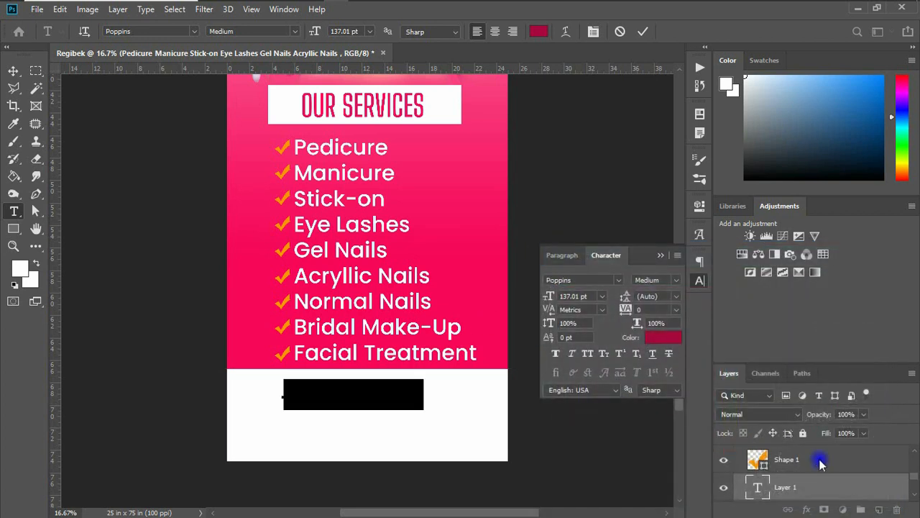
{"action": "left_click", "coordinate": [839, 487]}
{"action": "left_click_drag", "start_coordinate": [840, 487], "coordinate": [804, 483]}
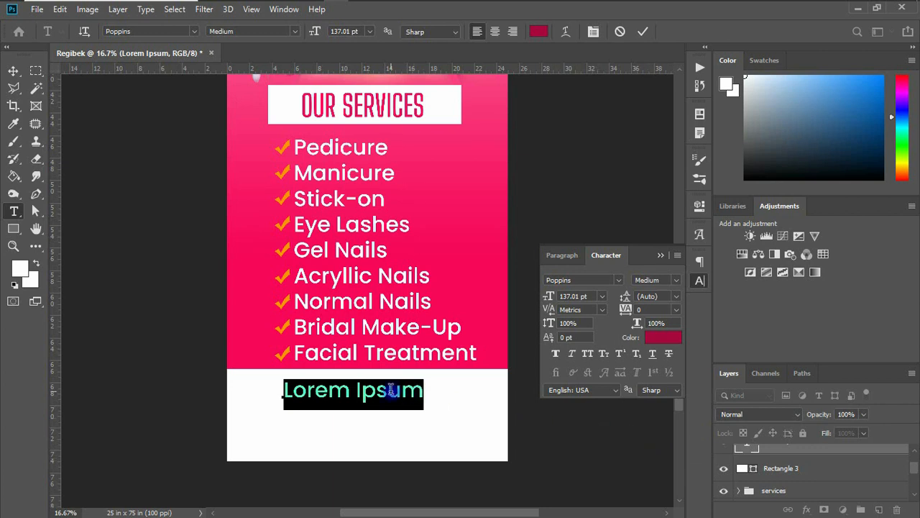
Type the enquiry line beginning 'for enquiries or to book' and set it to All Caps.
{"action": "type", "text": "for an"}
{"action": "key", "text": "BackSpace"}
{"action": "key", "text": "BackSpace"}
{"action": "type", "text": "enqui"}
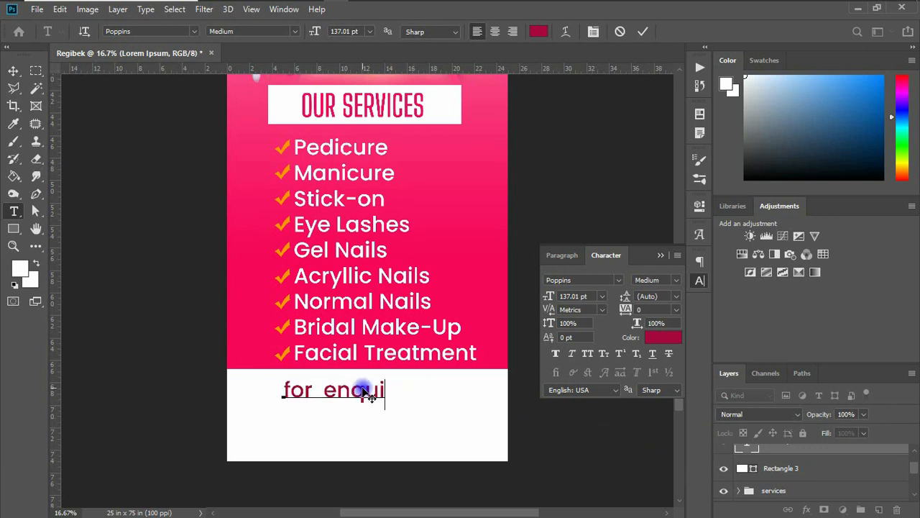
{"action": "type", "text": "ries or to bo"}
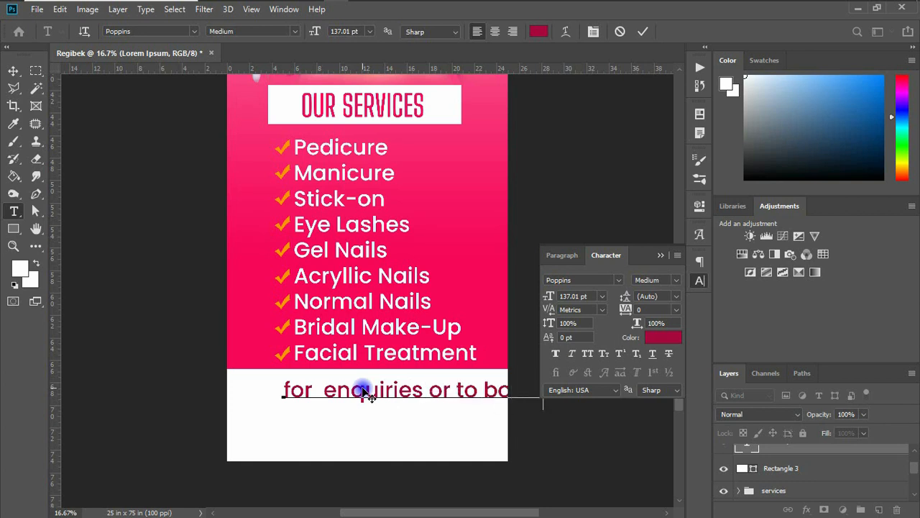
{"action": "type", "text": "ok an appo"}
{"action": "left_click", "coordinate": [13, 71]}
{"action": "left_click", "coordinate": [676, 280]}
{"action": "left_click", "coordinate": [587, 353]}
{"action": "left_click", "coordinate": [618, 280]}
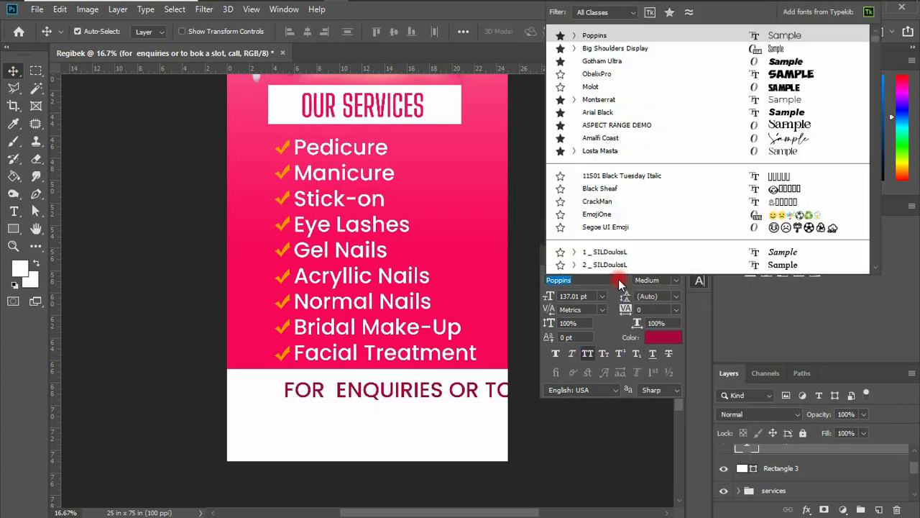
Shrink the enquiry line with Free Transform so it fits the white footer.
{"action": "left_click", "coordinate": [620, 282]}
{"action": "key", "text": "ctrl+t"}
{"action": "left_click_drag", "start_coordinate": [284, 388], "coordinate": [329, 389]}
{"action": "key", "text": "Return"}
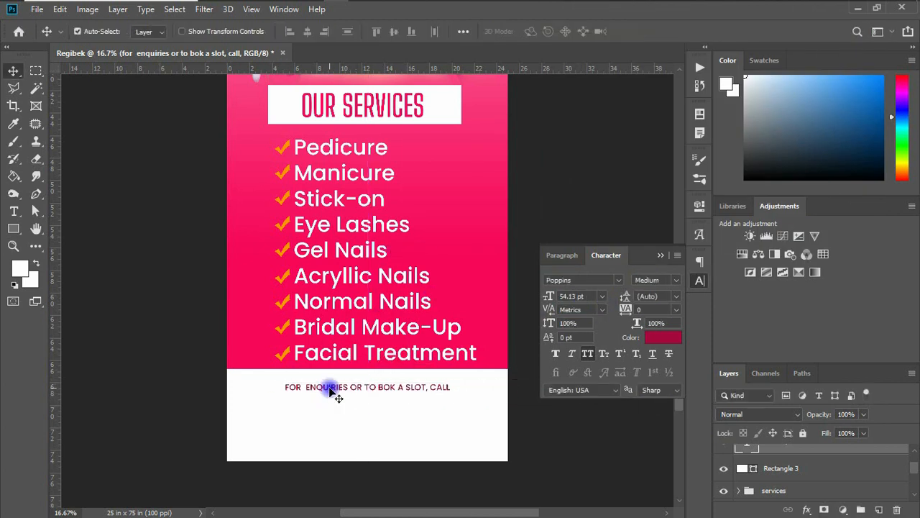
Correct BOK to BOOK, change CALL to CONTACT, and centre the line in the footer.
{"action": "left_click", "coordinate": [567, 338]}
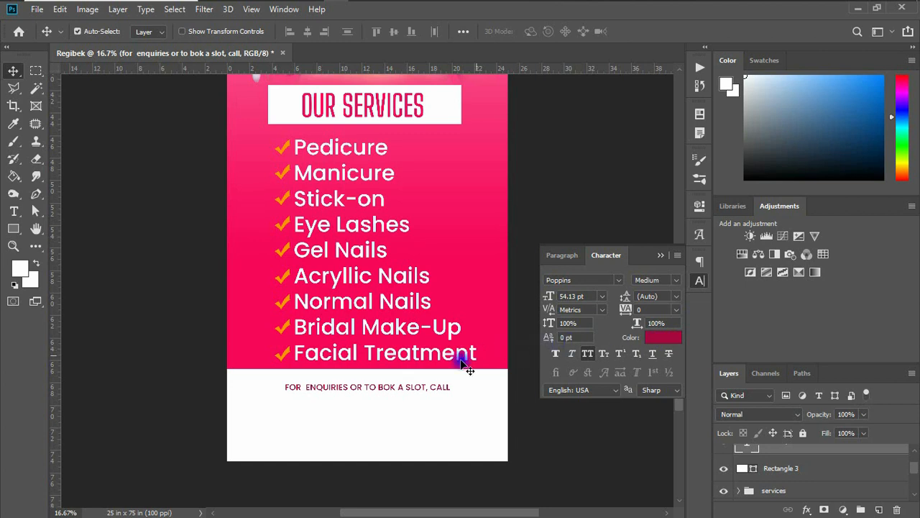
{"action": "key", "text": "t"}
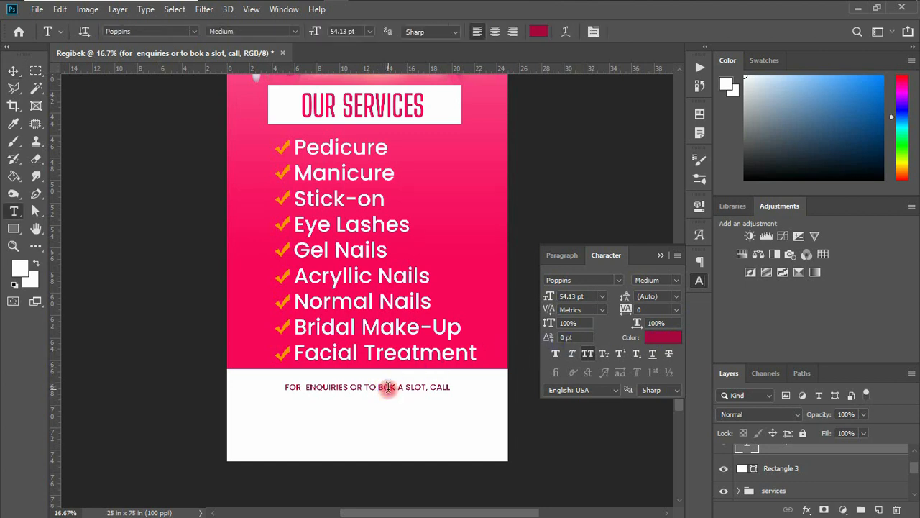
{"action": "left_click", "coordinate": [380, 387]}
{"action": "type", "text": "o"}
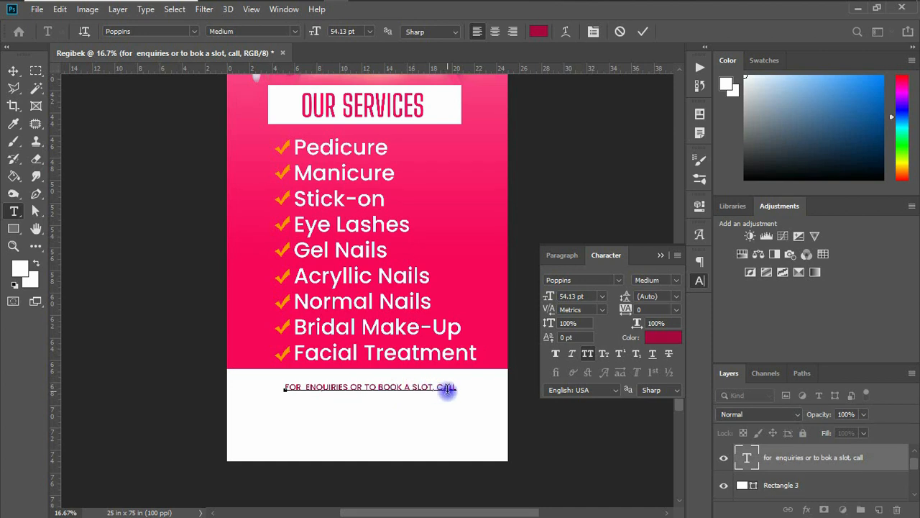
{"action": "left_click_drag", "start_coordinate": [441, 389], "coordinate": [489, 386]}
{"action": "type", "text": "ONTACT"}
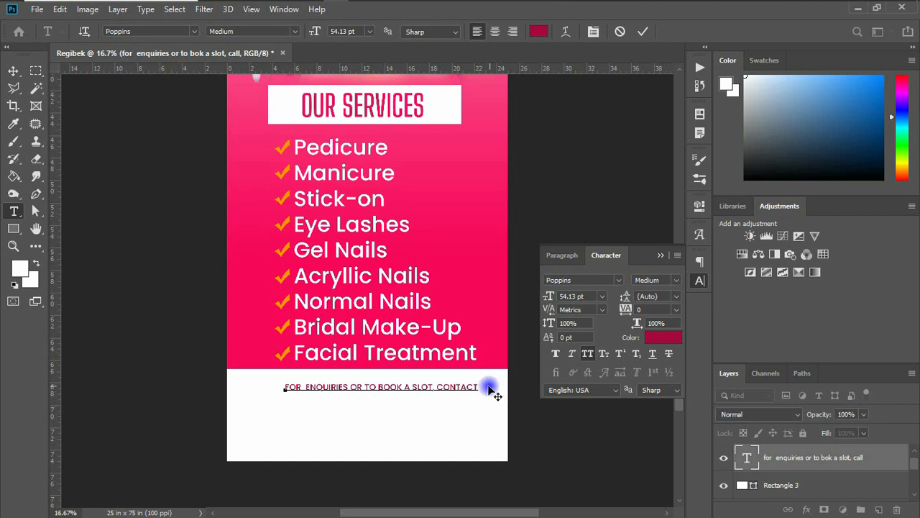
{"action": "left_click", "coordinate": [13, 70]}
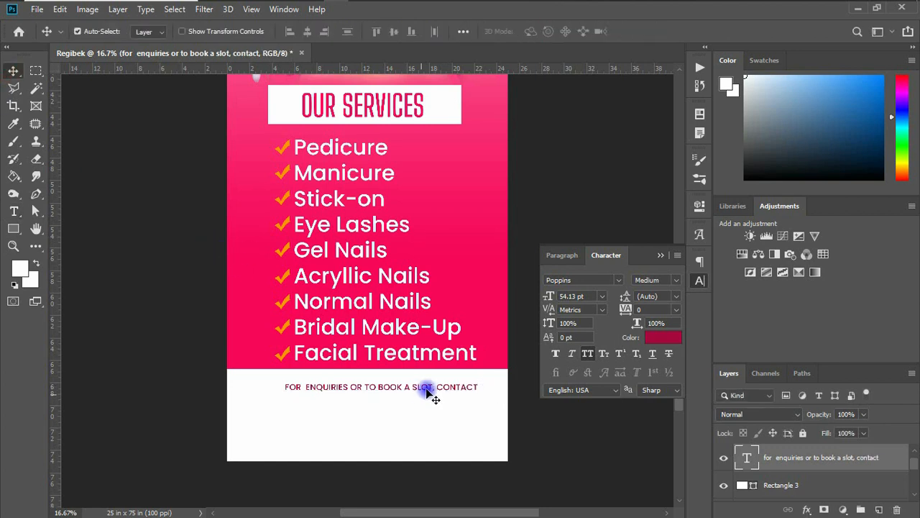
{"action": "left_click_drag", "start_coordinate": [425, 392], "coordinate": [415, 393]}
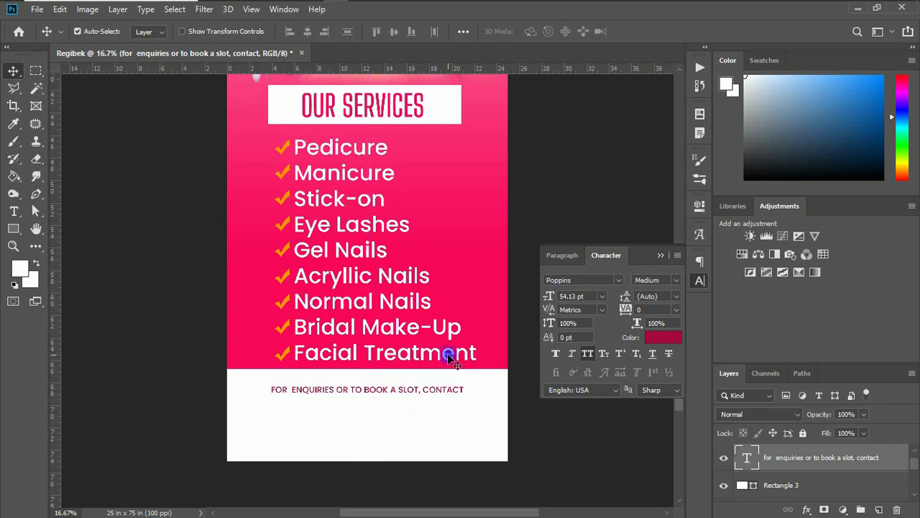
Make the enquiry line SemiBold and duplicate it just below itself.
{"action": "left_click", "coordinate": [676, 280]}
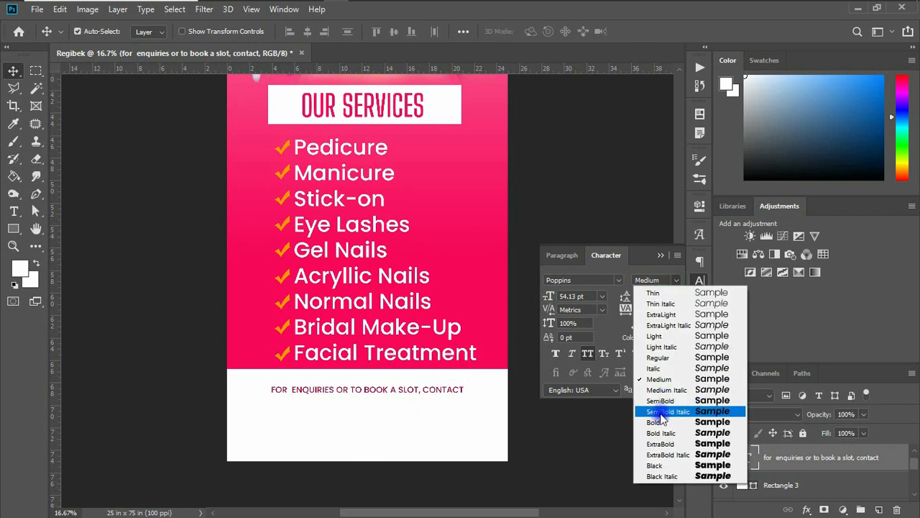
{"action": "left_click", "coordinate": [663, 401]}
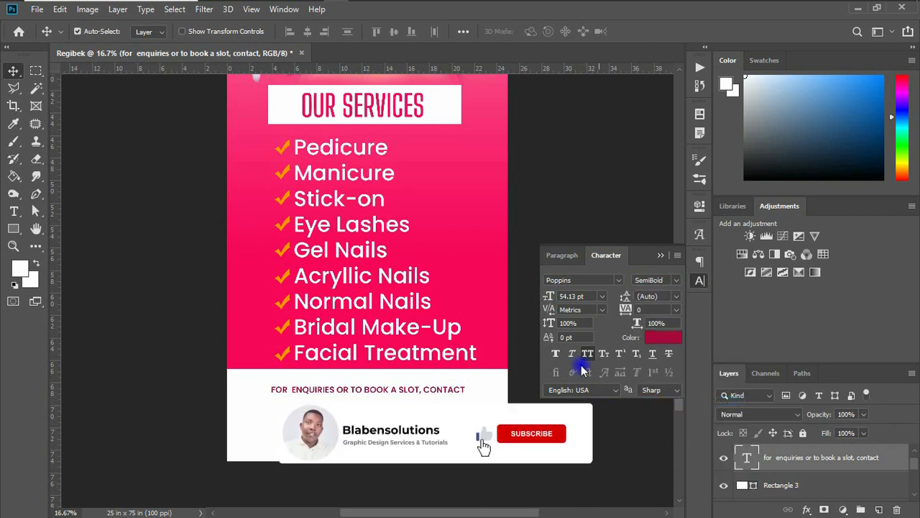
{"action": "left_click_drag", "start_coordinate": [440, 392], "coordinate": [440, 414], "text": "alt"}
Retype the copy as the contact phone number and enlarge it.
{"action": "double_click", "coordinate": [437, 413]}
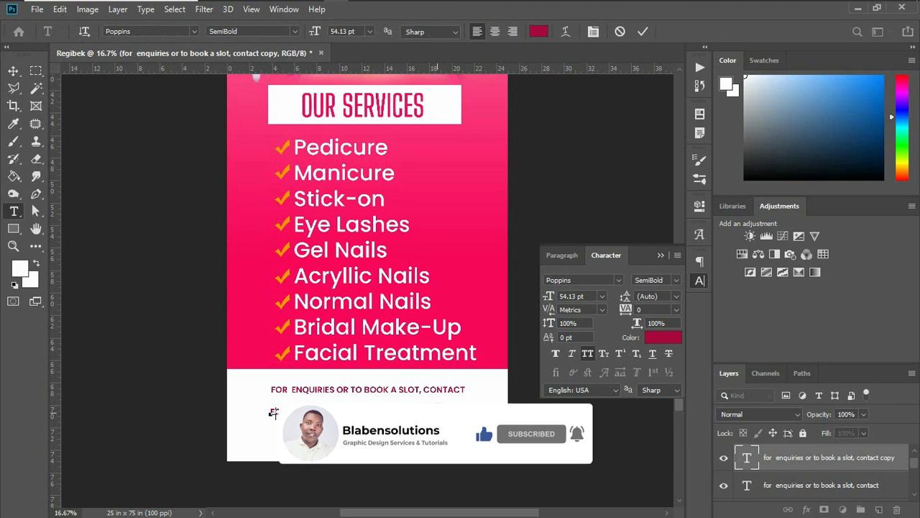
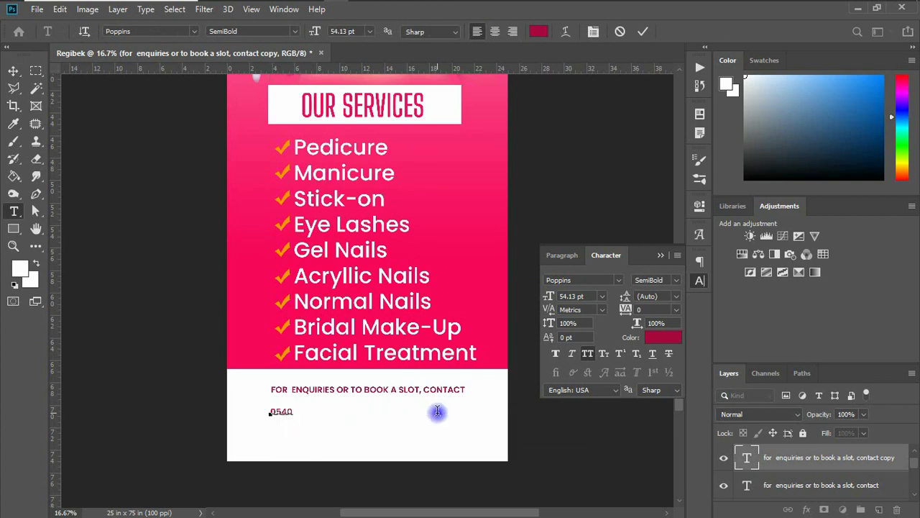
{"action": "left_click", "coordinate": [13, 70]}
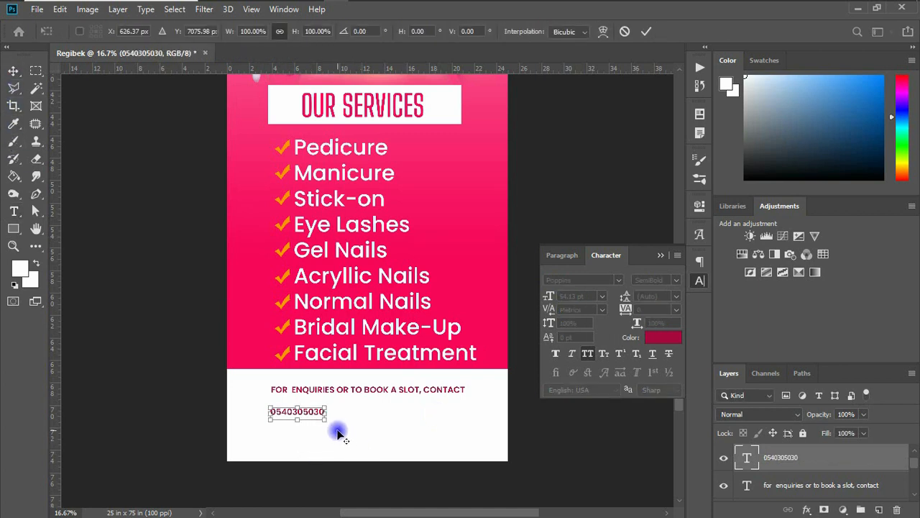
{"action": "left_click_drag", "start_coordinate": [326, 419], "coordinate": [436, 426]}
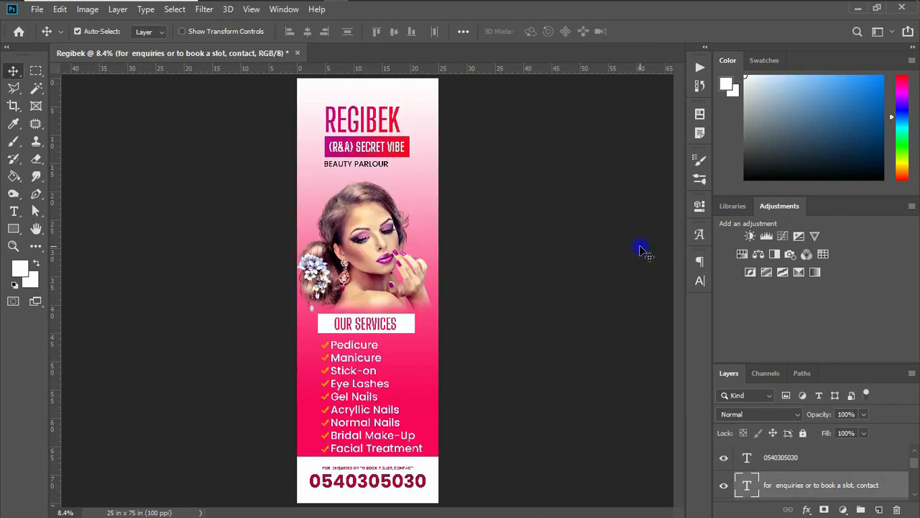